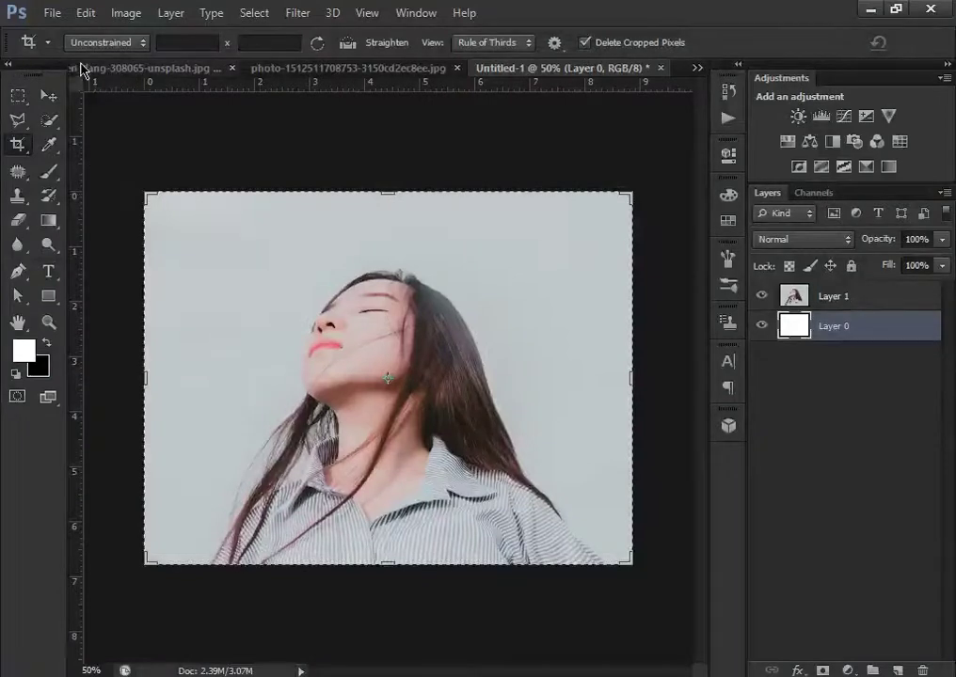
Step: With the Move tool, select the portrait Layer 1 and duplicate it as Layer 1 copy
click(49, 97)
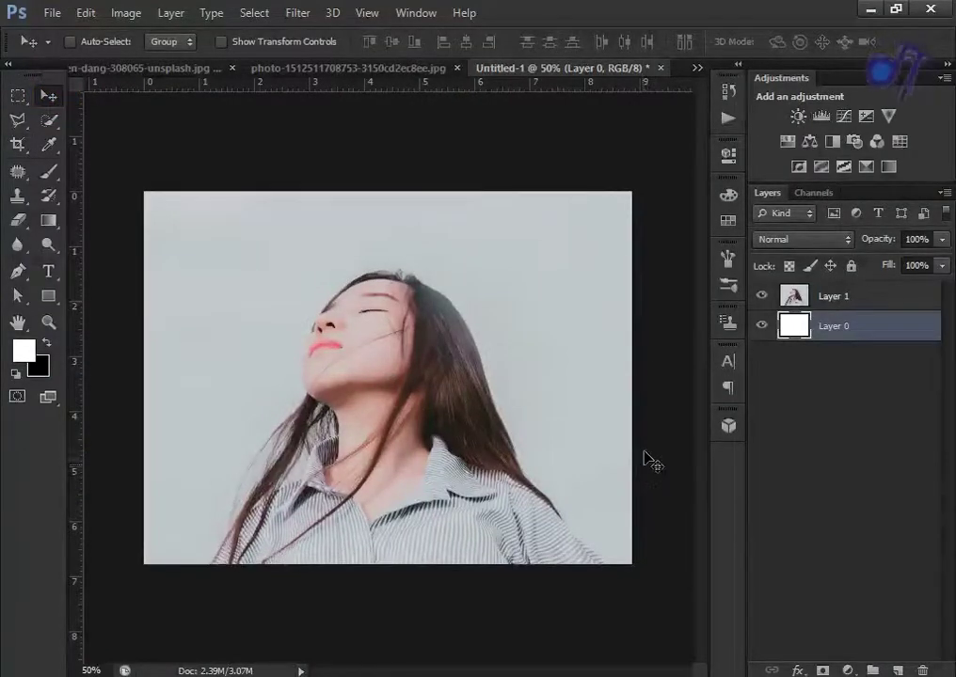
click(844, 303)
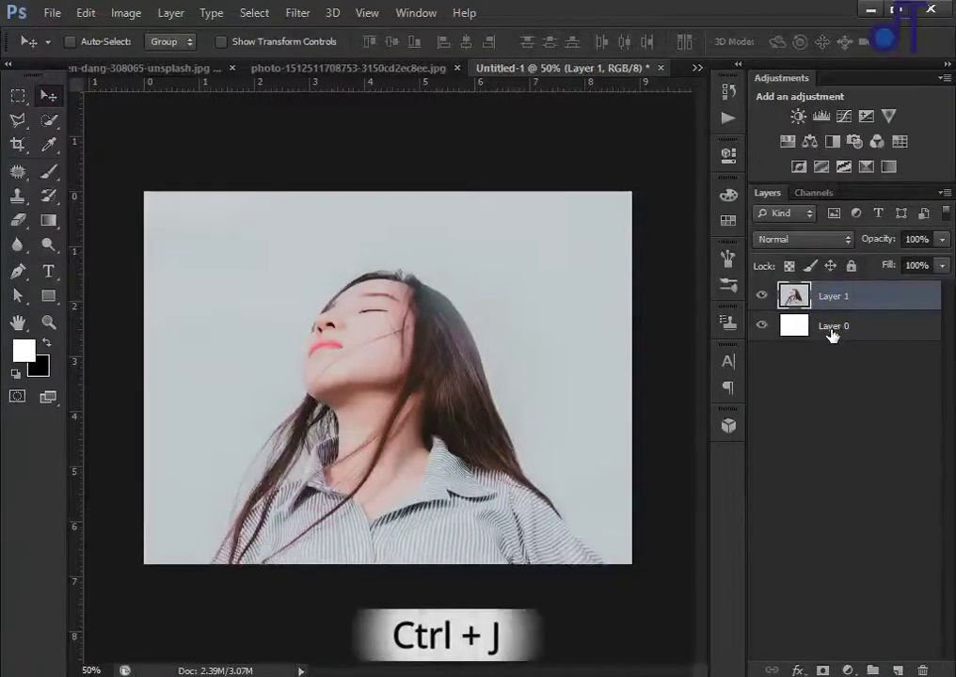
click(831, 331)
click(832, 299)
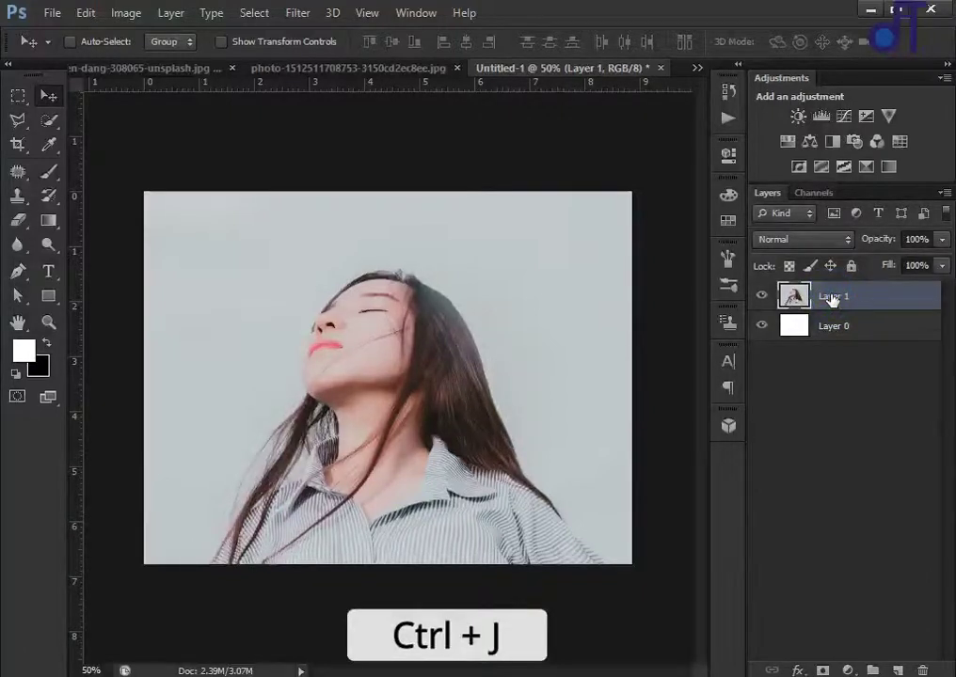
key(ctrl+j)
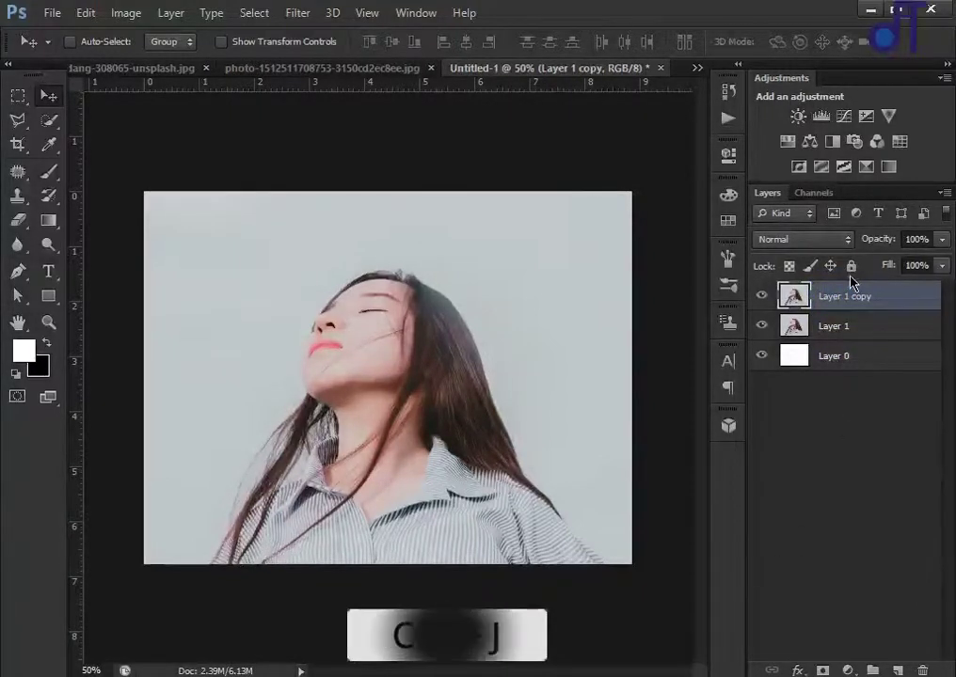
Step: Convert the duplicated portrait layer into a smart object for Smart Filters
click(290, 13)
click(357, 60)
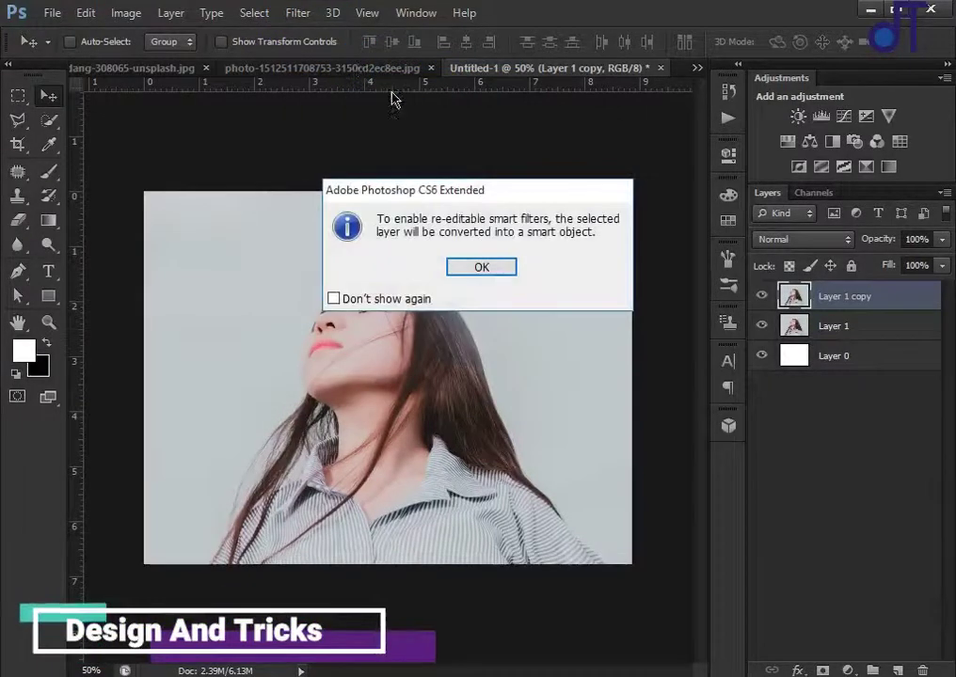
click(482, 271)
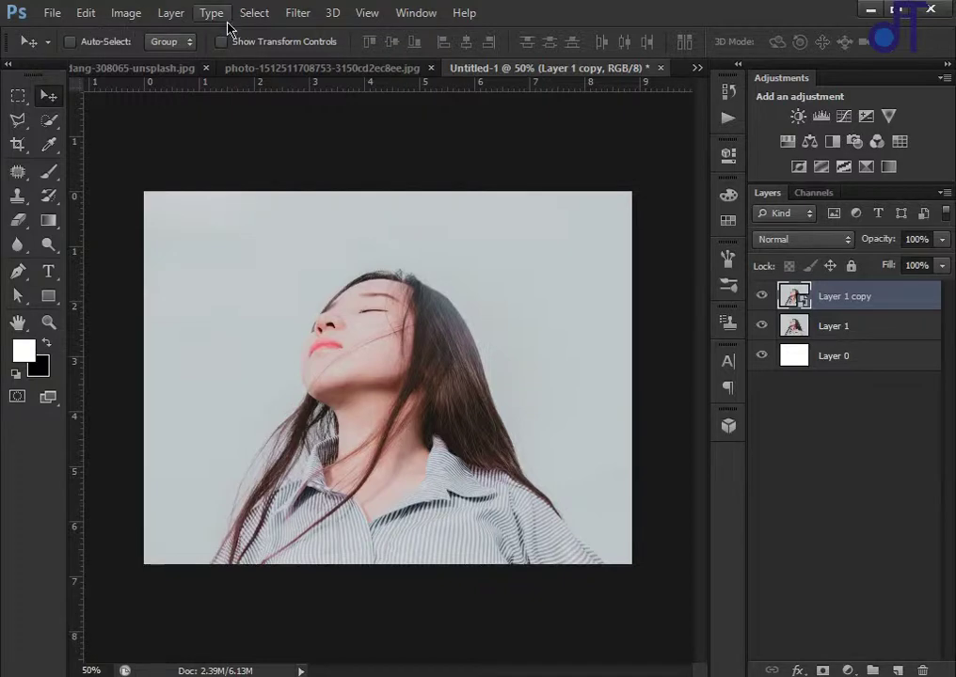
Step: Apply a Box Blur smart filter with a 5-pixel radius
click(309, 17)
mouse_move(306, 201)
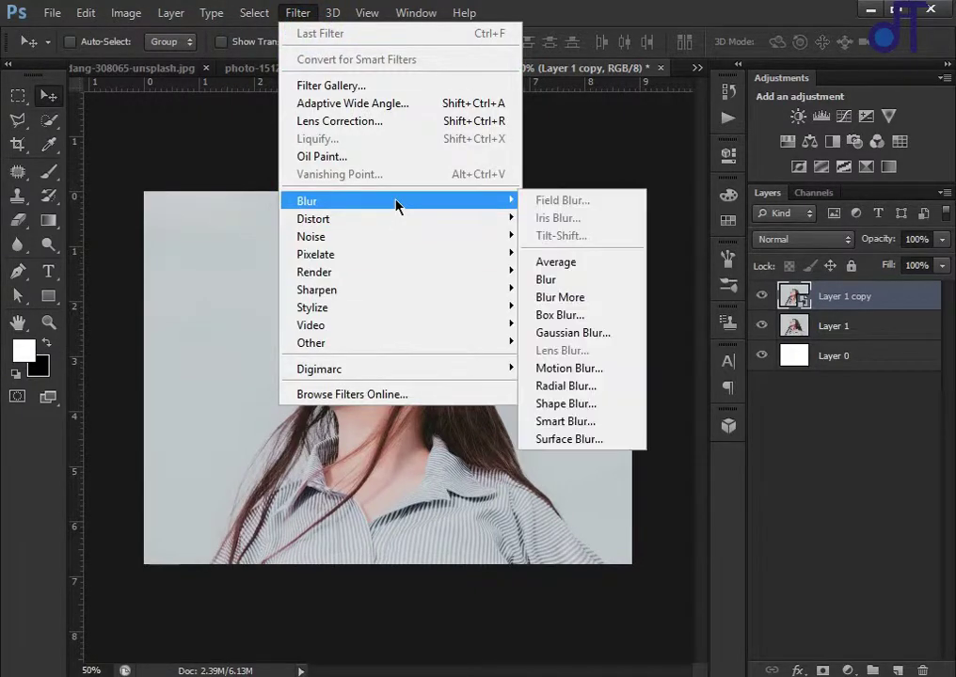
click(590, 316)
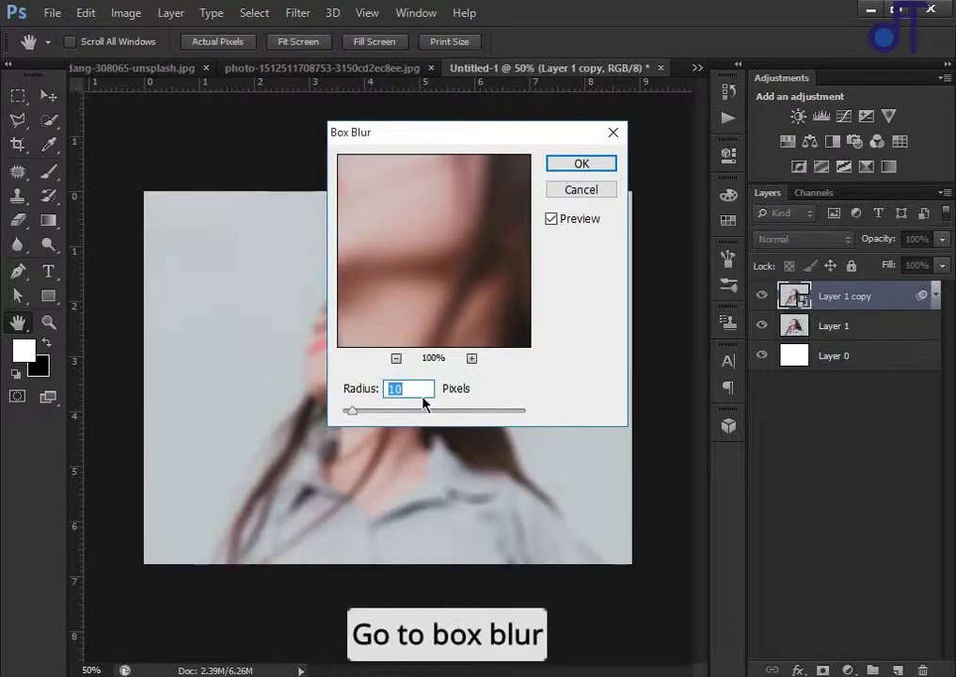
drag(444, 133, 605, 133)
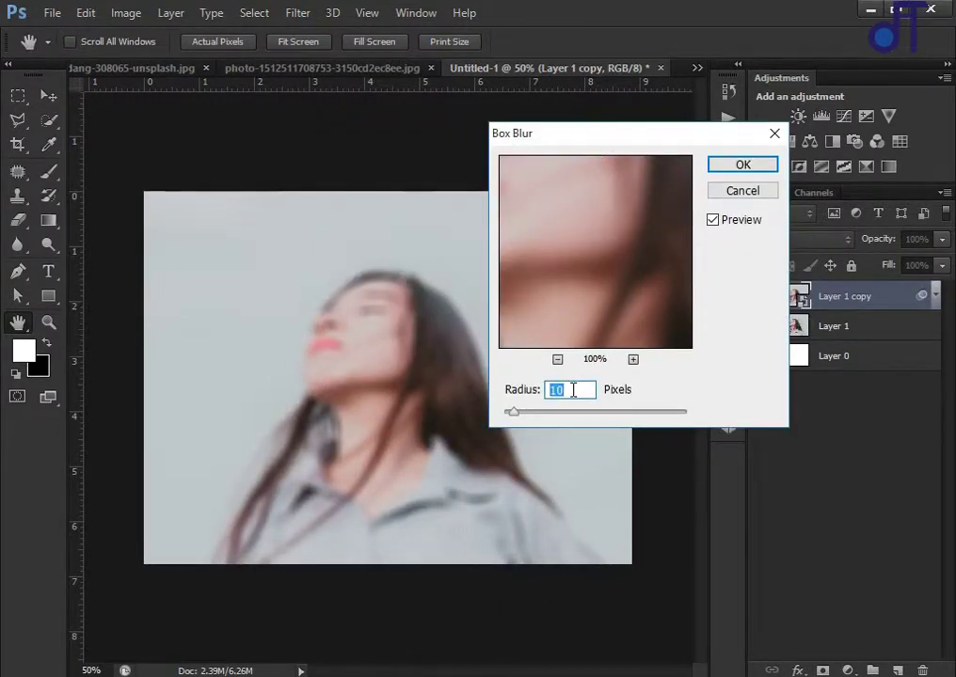
text(37)
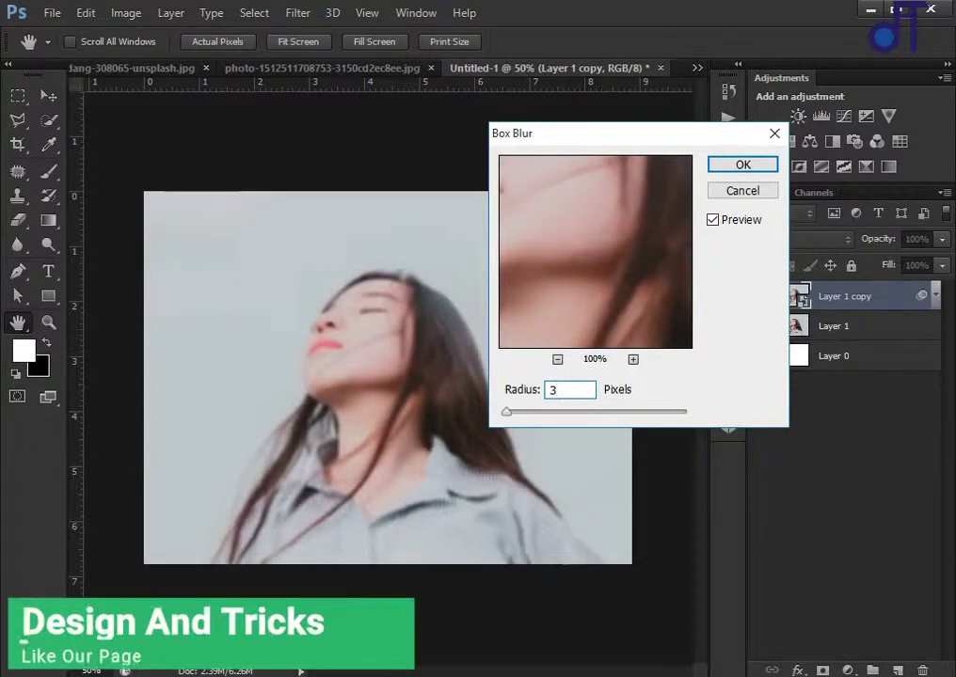
double_click(557, 387)
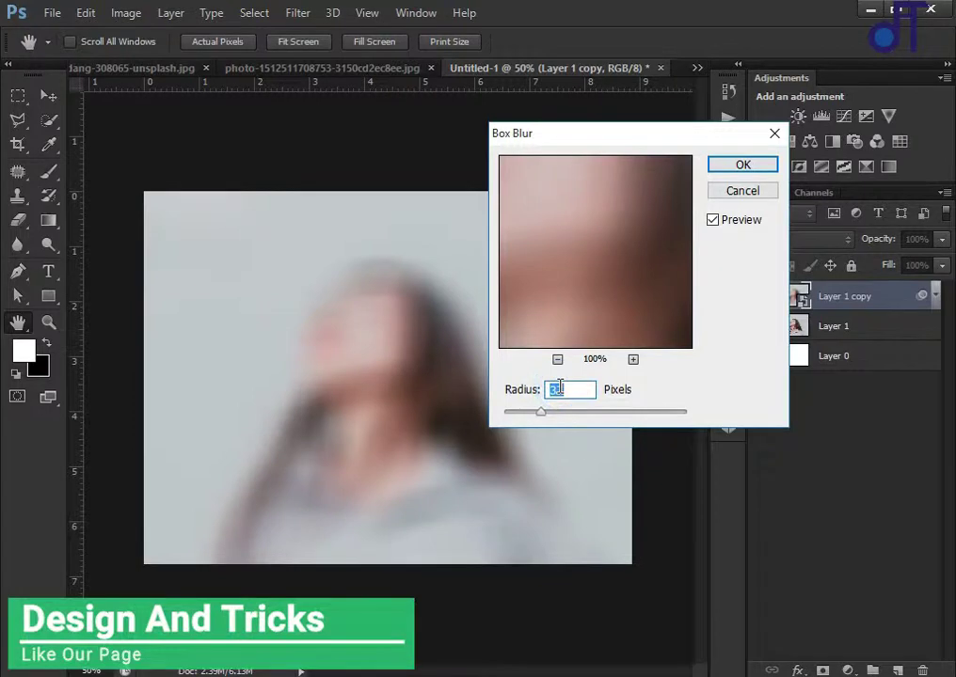
text(20)
text(10)
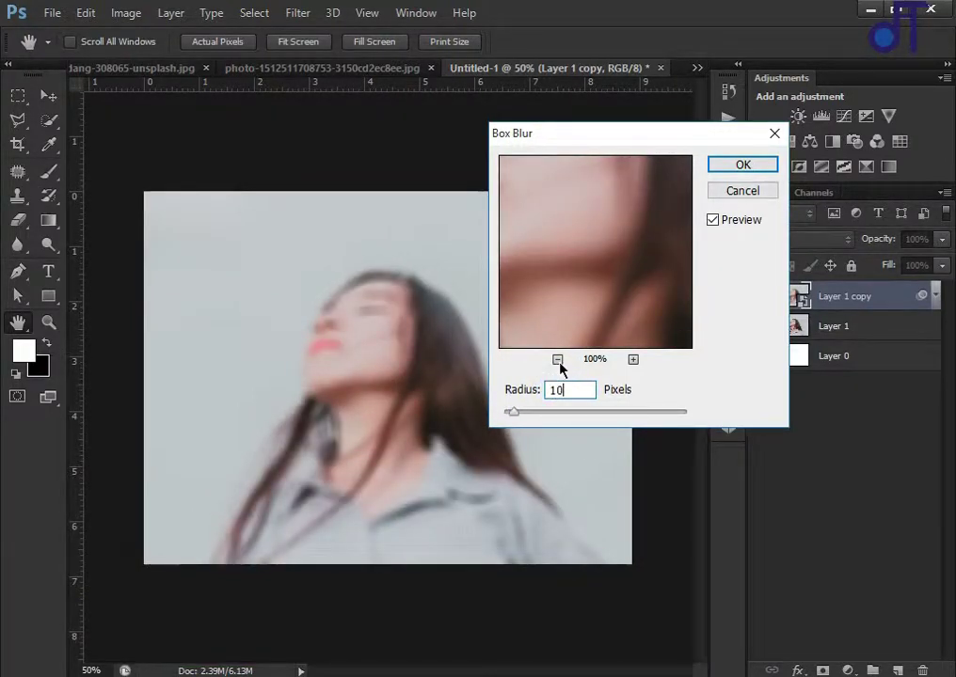
double_click(558, 390)
text(5)
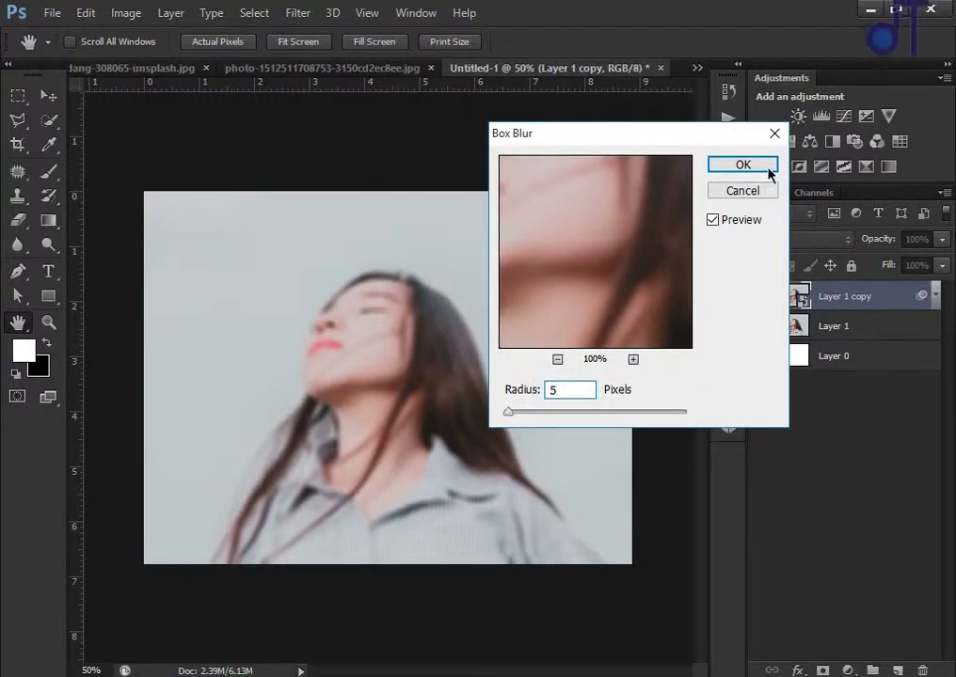
click(758, 166)
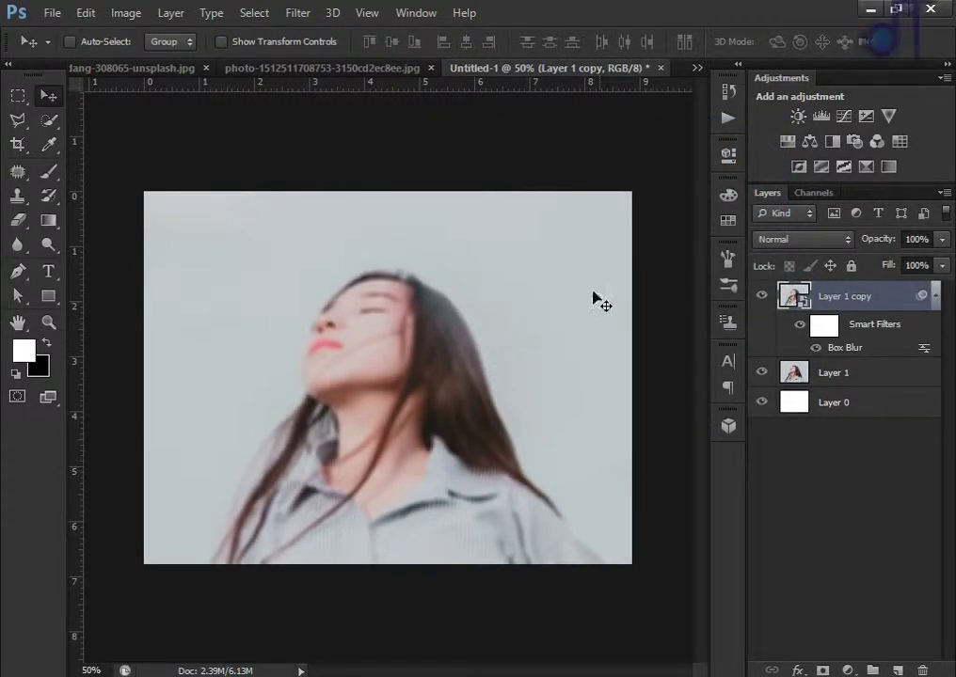
Step: Copy the raindrop photo into Untitled-1 and scale it to cover the whole canvas
click(376, 67)
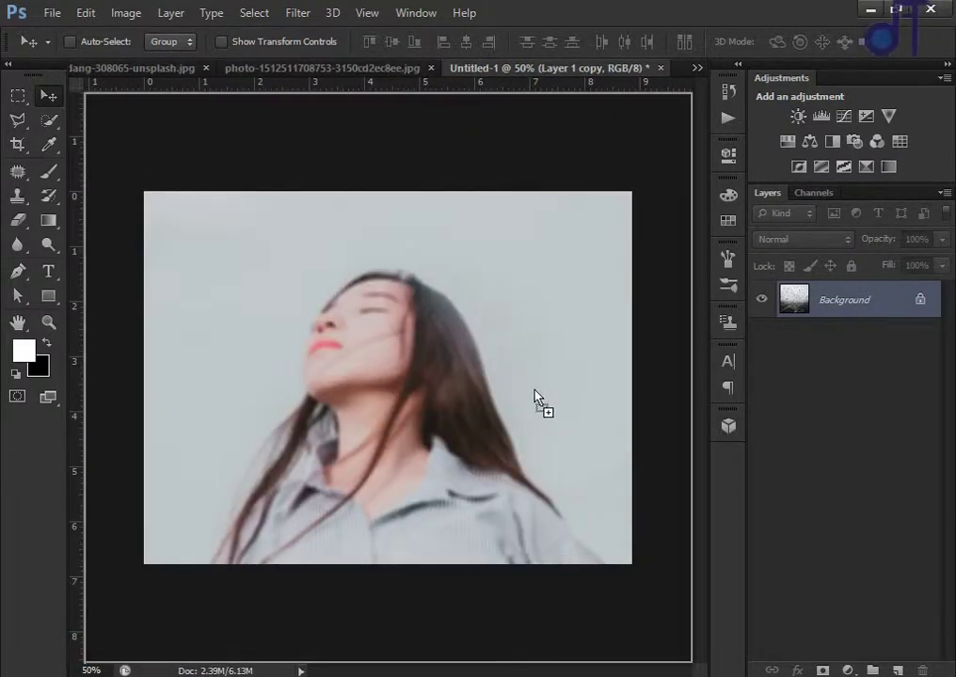
mouse_move(612, 71)
mouse_down()
mouse_move(531, 395)
mouse_move(400, 386)
mouse_up()
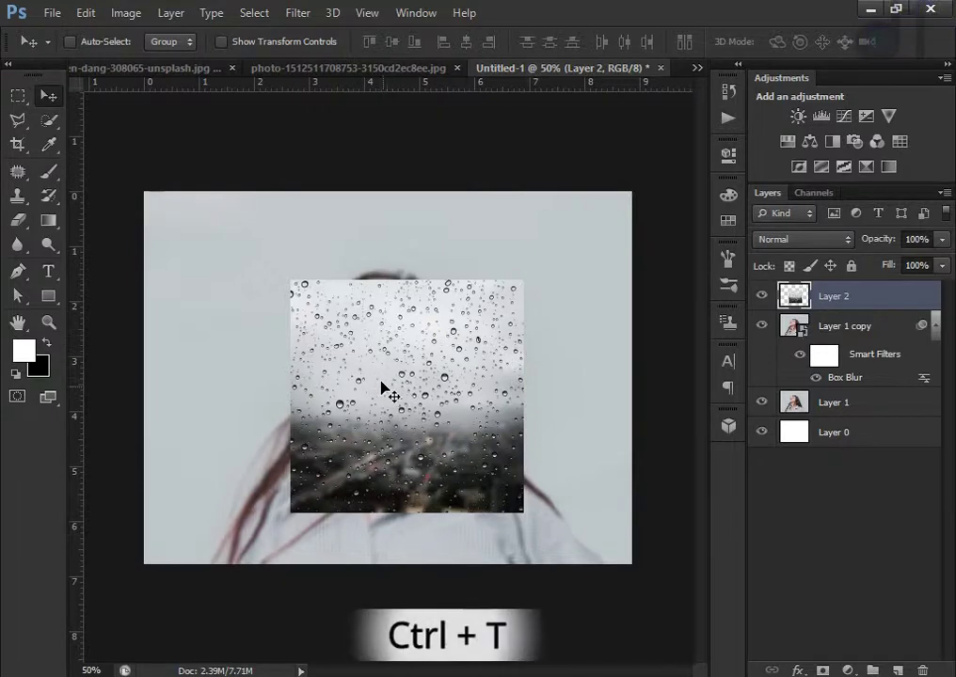
key(ctrl+t)
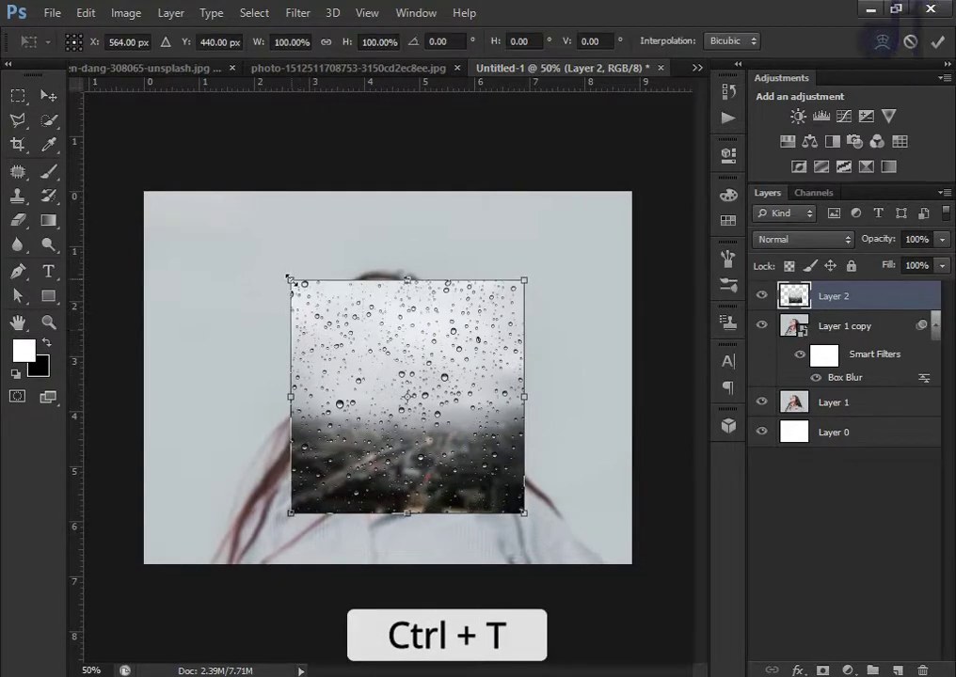
drag(289, 279, 144, 191)
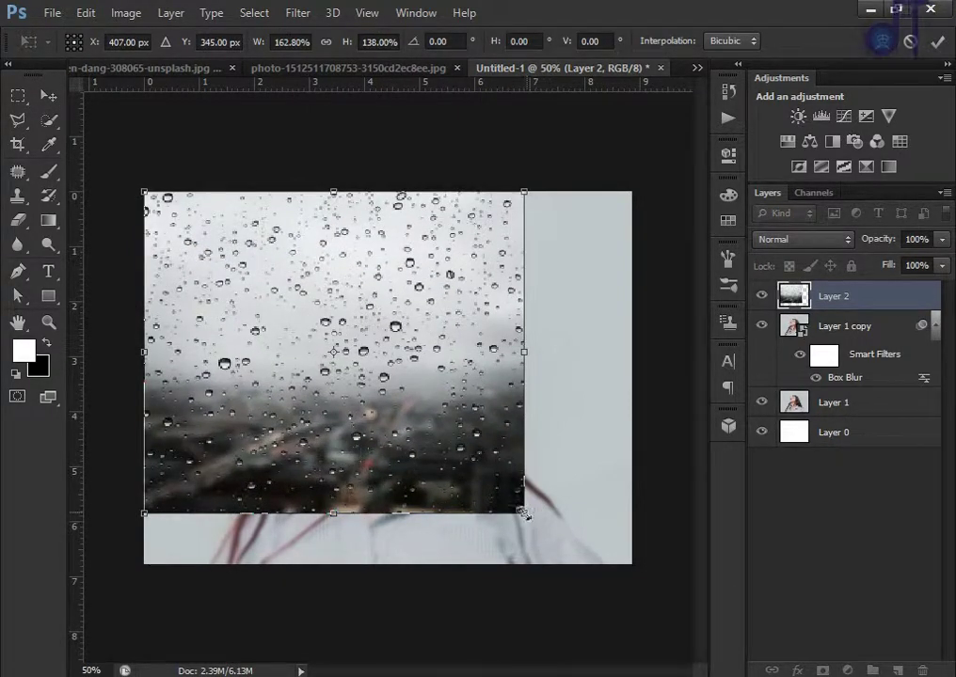
drag(522, 513, 633, 566)
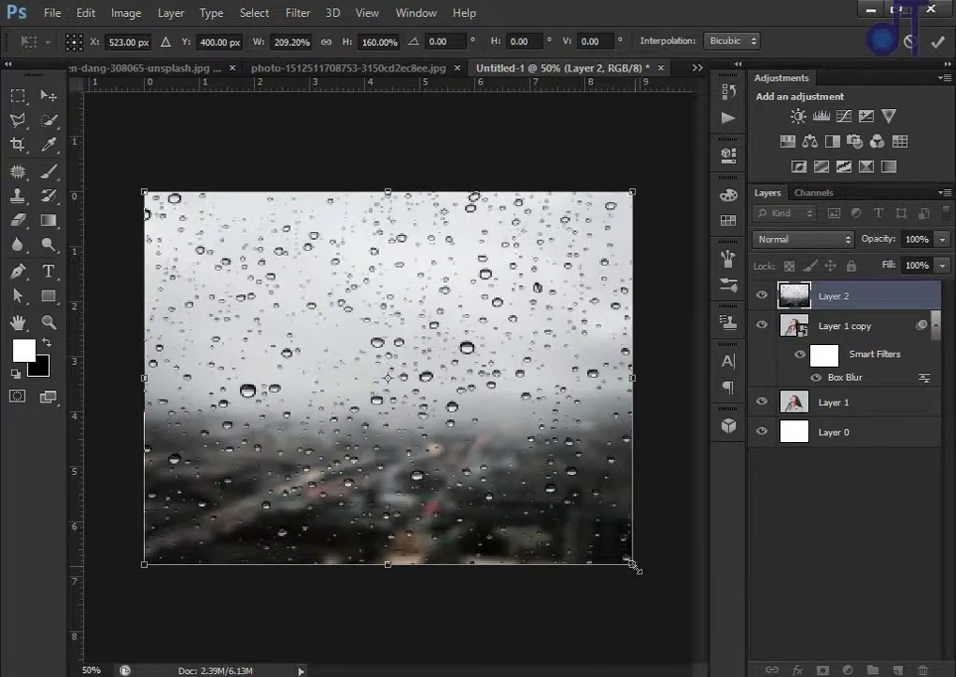
key(Return)
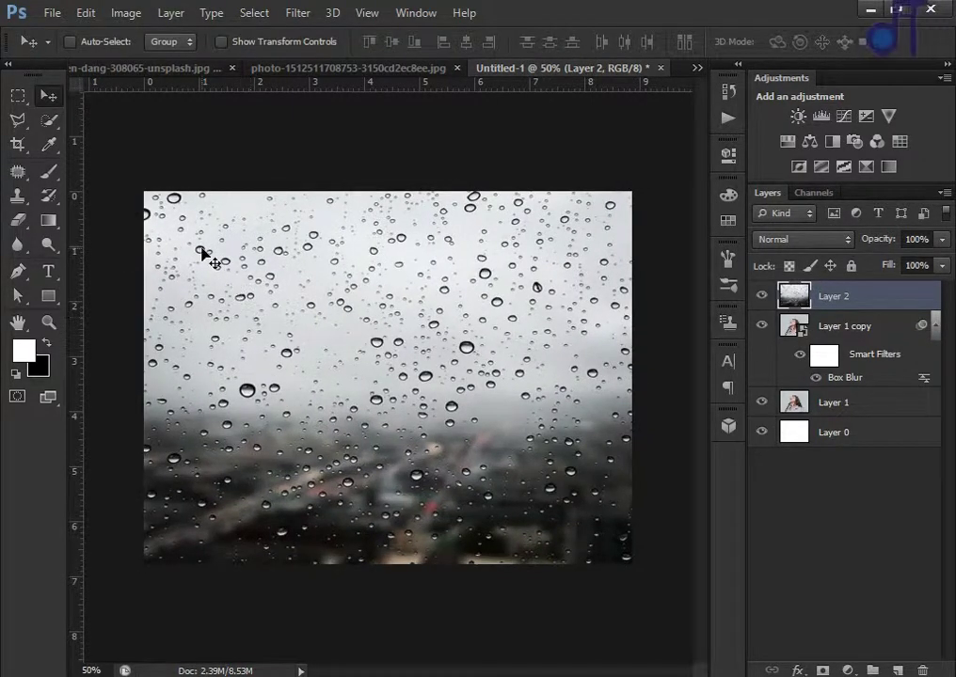
Step: Set up Color Range with Sampled Colors and Localized Color Clusters at fuzziness 4, sampling the pale sky
click(301, 14)
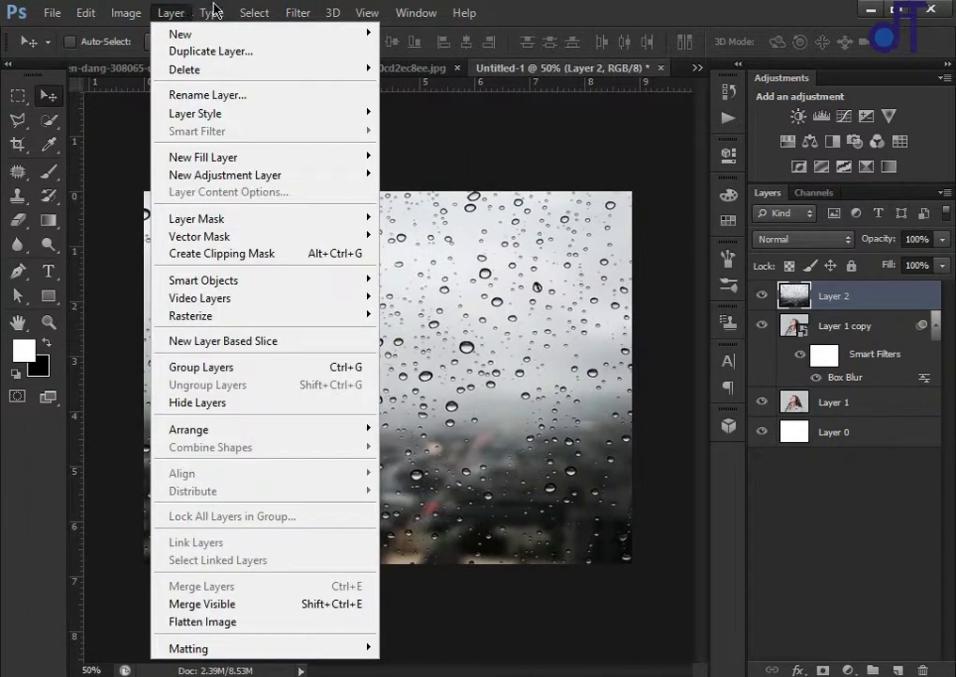
mouse_move(254, 13)
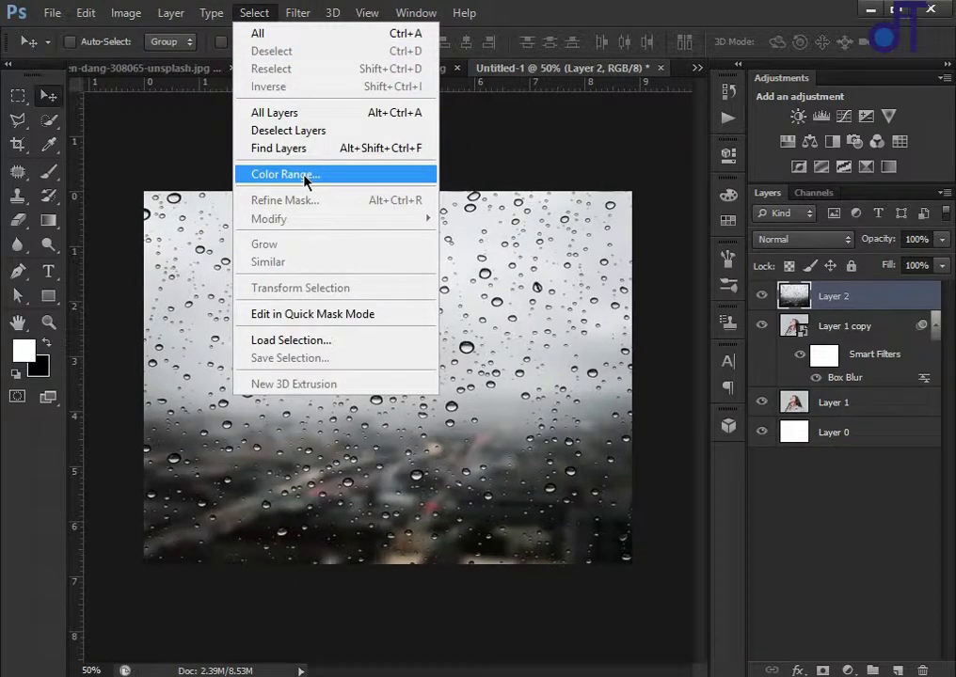
click(304, 178)
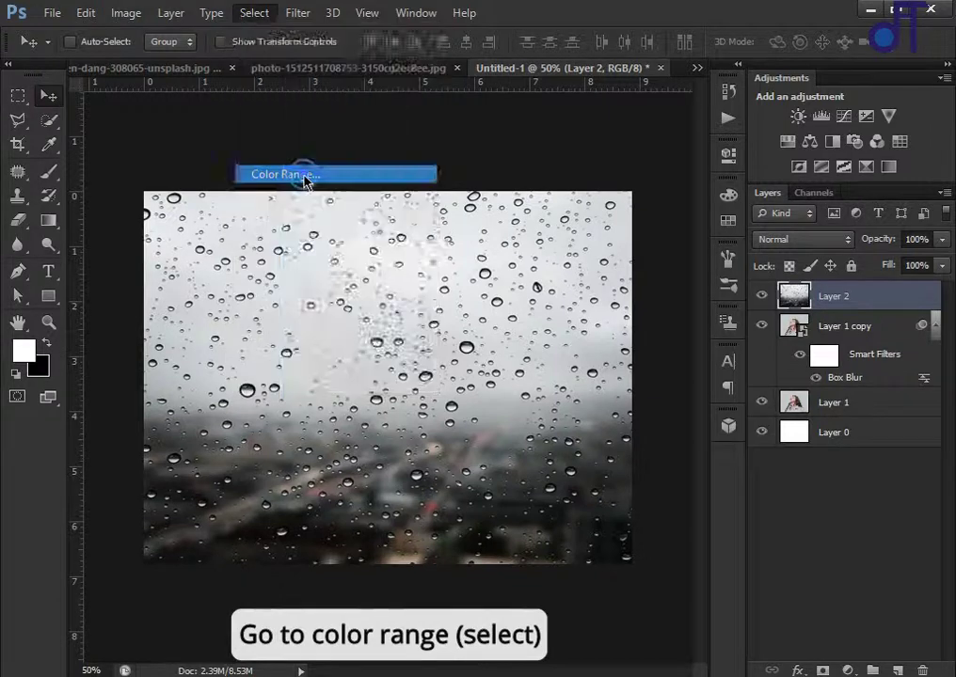
drag(412, 105, 582, 158)
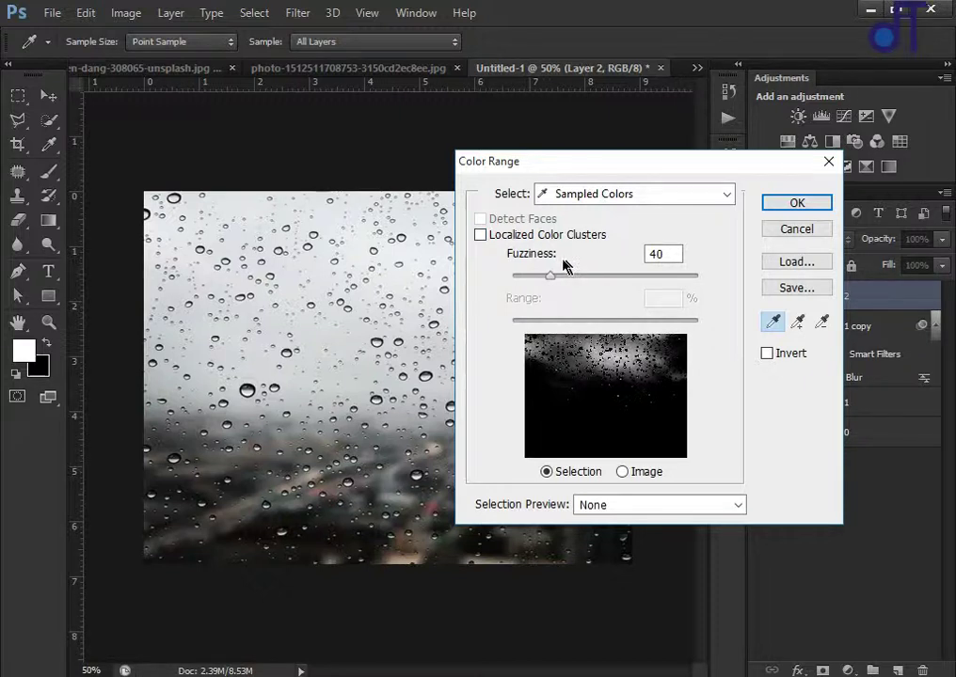
click(481, 235)
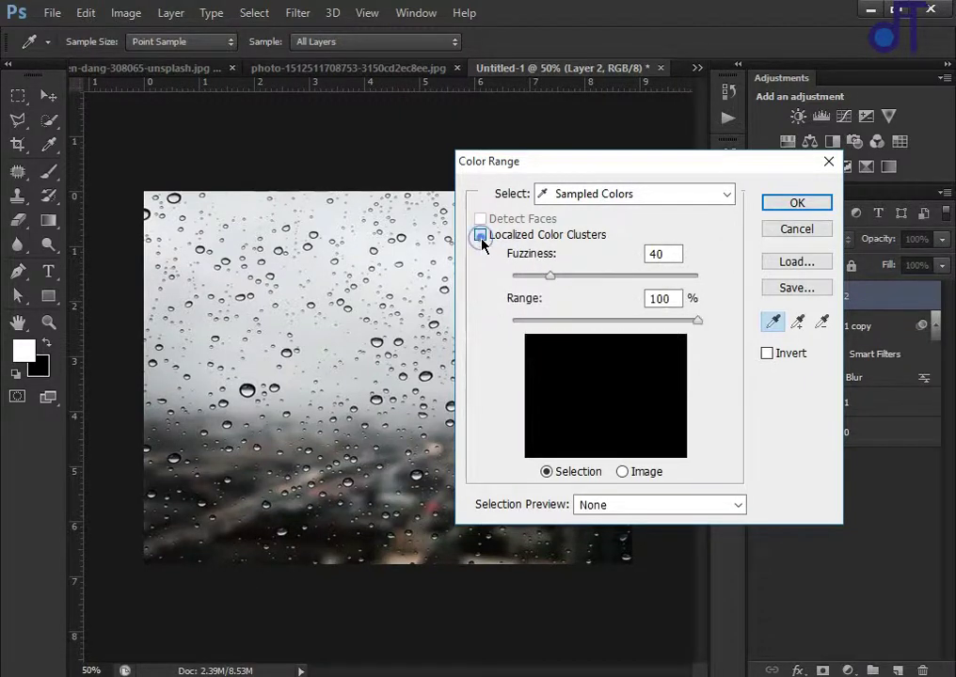
drag(550, 276, 531, 277)
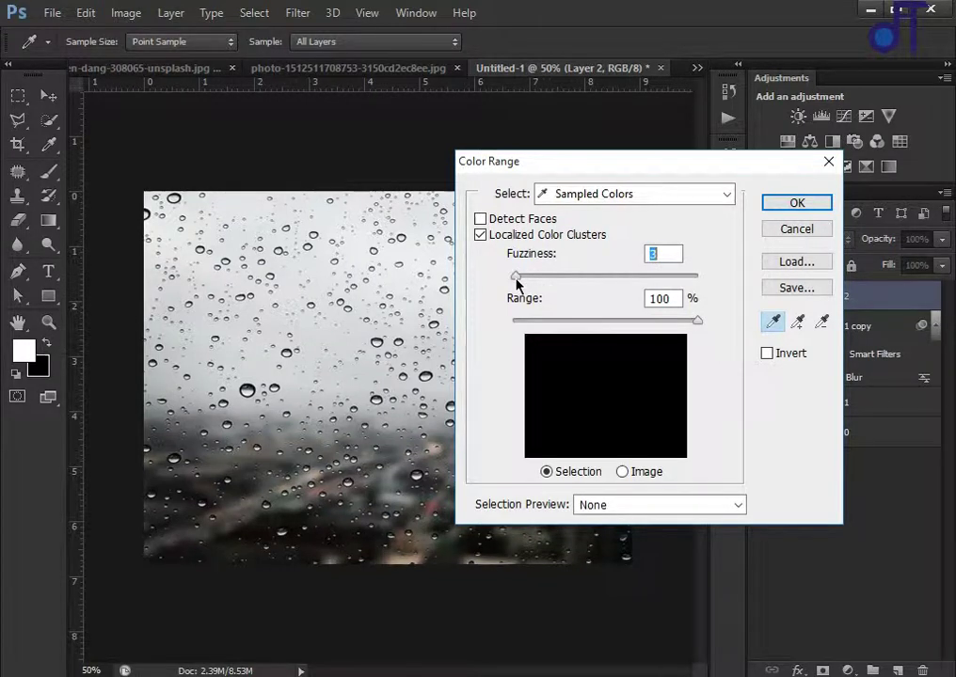
drag(516, 280, 515, 280)
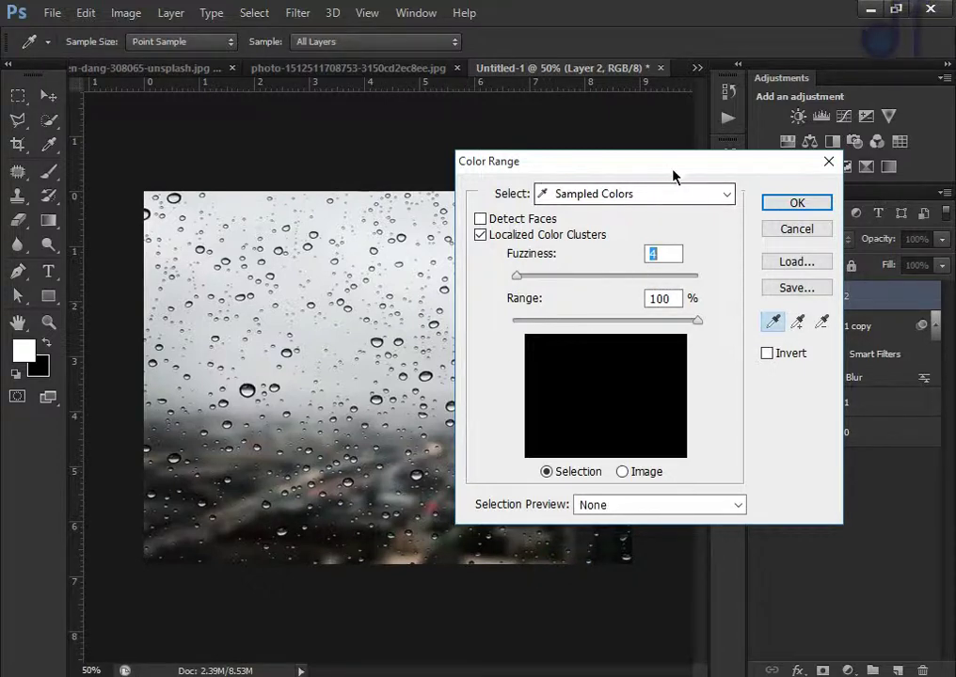
drag(674, 169, 833, 274)
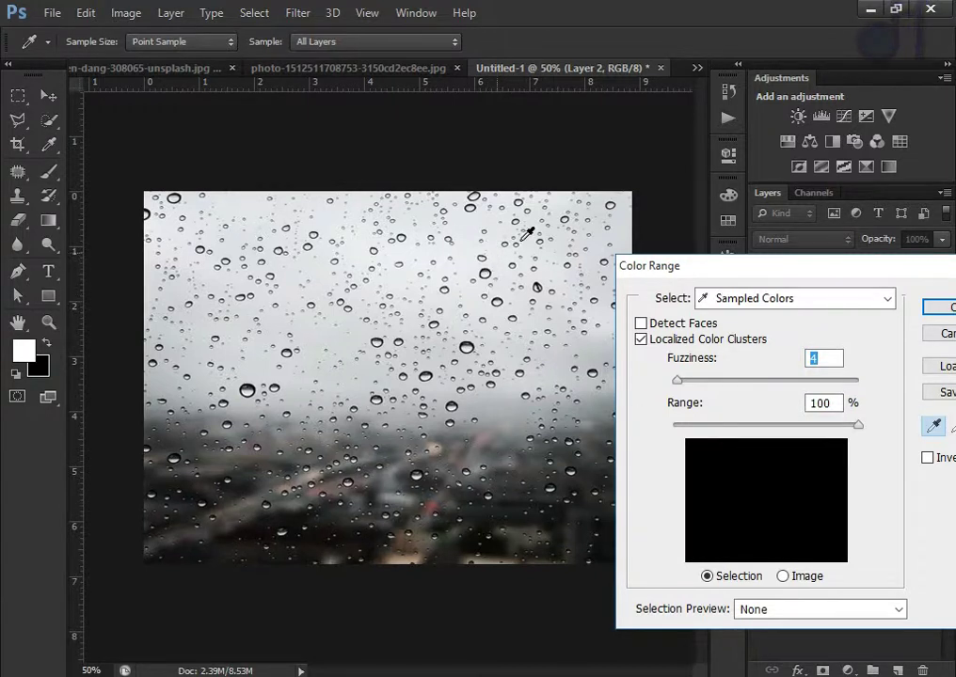
click(599, 205)
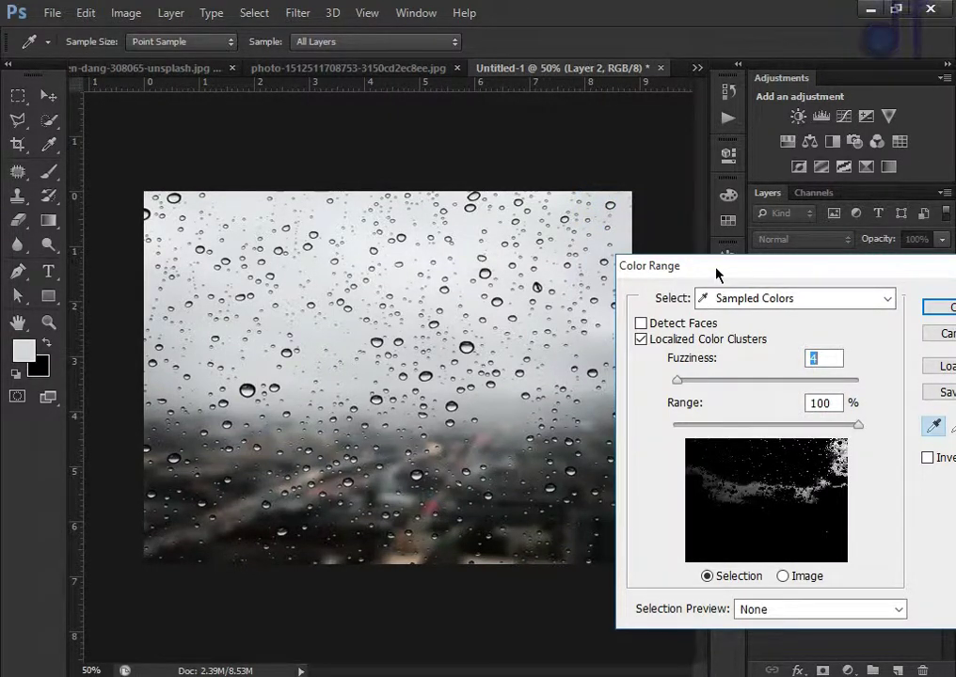
Step: Add street, bottom, left-edge and top sky tones to the Color Range sample
drag(716, 274, 554, 265)
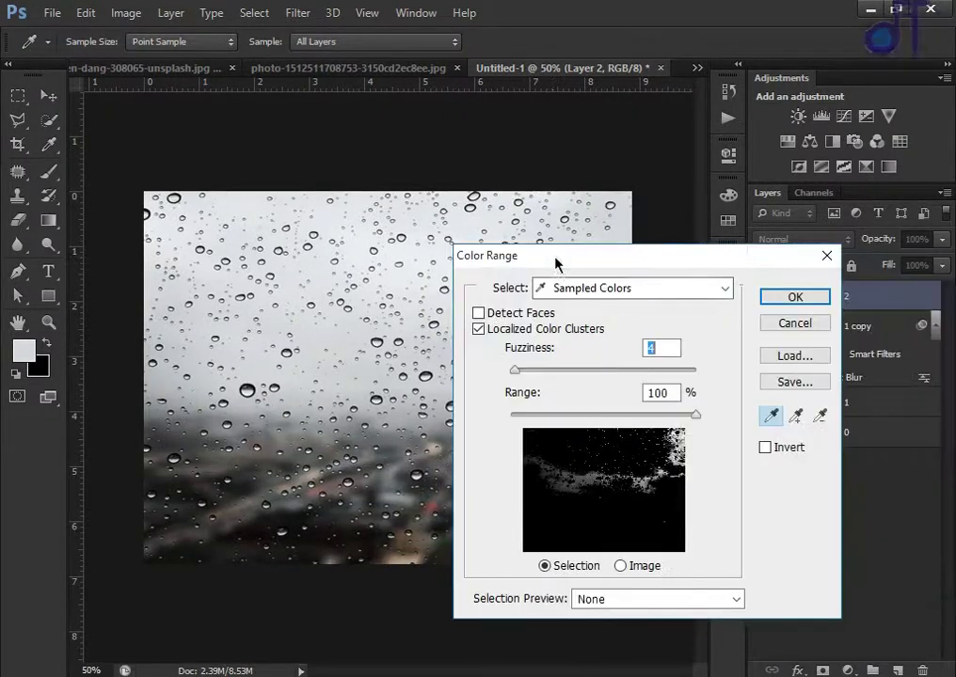
click(798, 416)
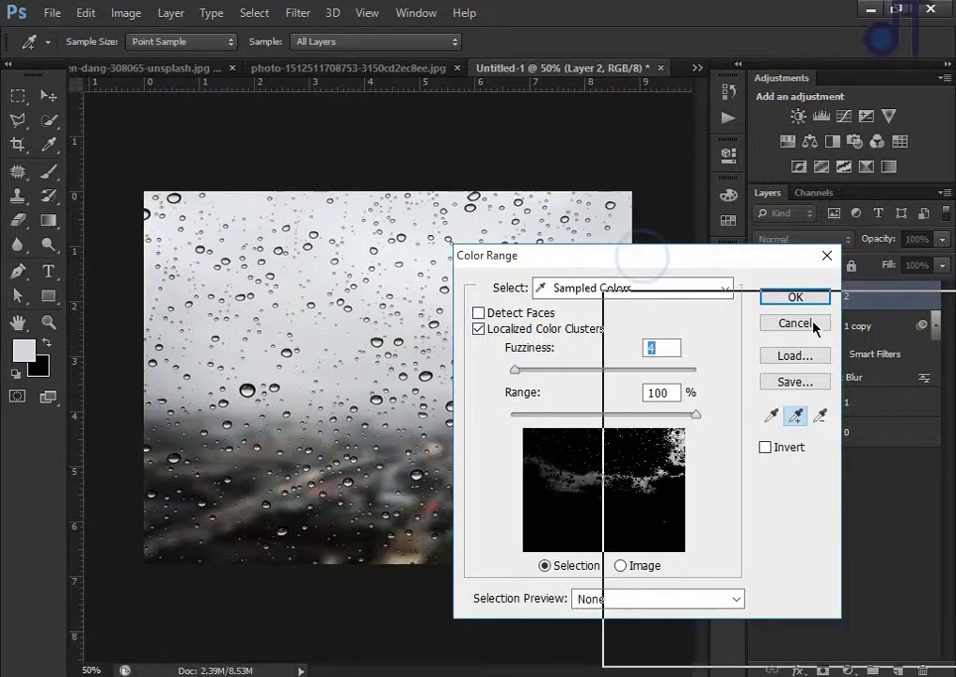
drag(647, 256, 824, 328)
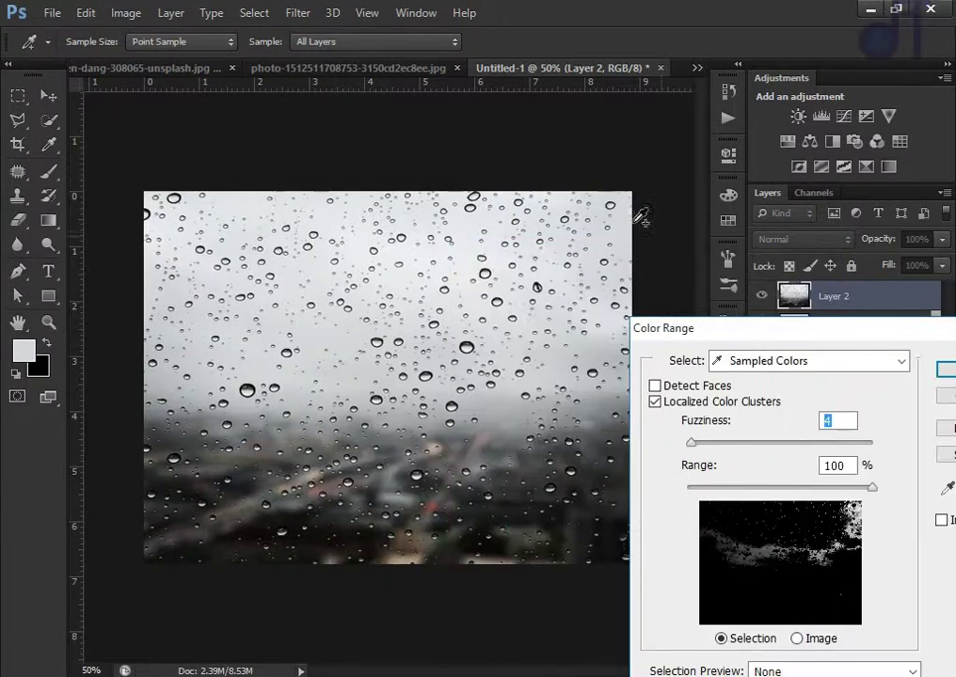
click(613, 355)
click(606, 455)
click(605, 545)
click(497, 544)
click(331, 541)
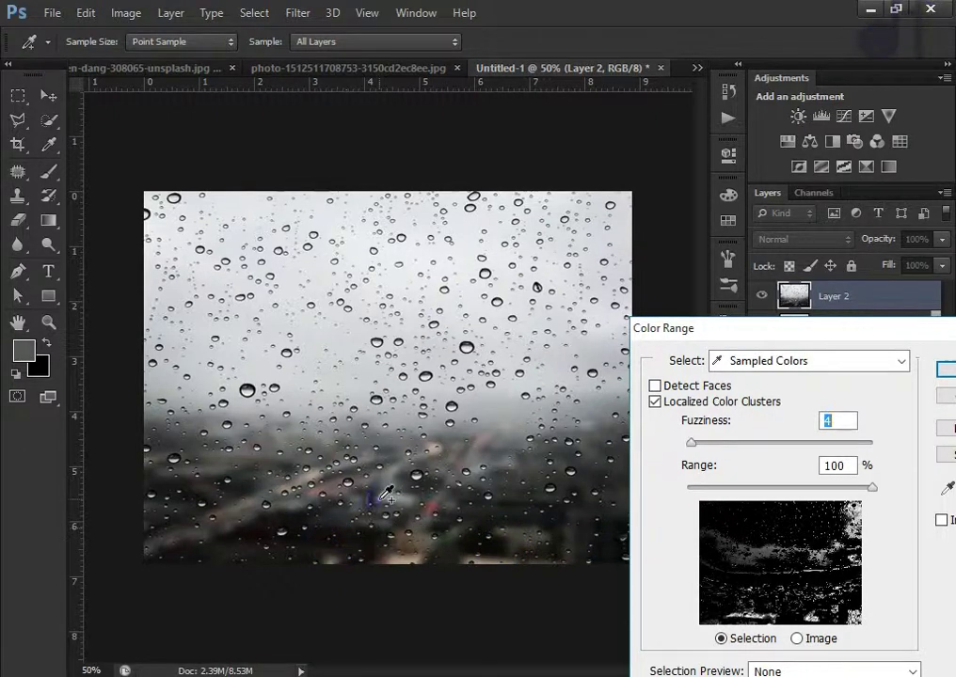
click(277, 529)
click(178, 533)
click(154, 484)
click(143, 422)
click(161, 337)
click(175, 242)
click(160, 202)
click(258, 190)
click(252, 216)
click(341, 217)
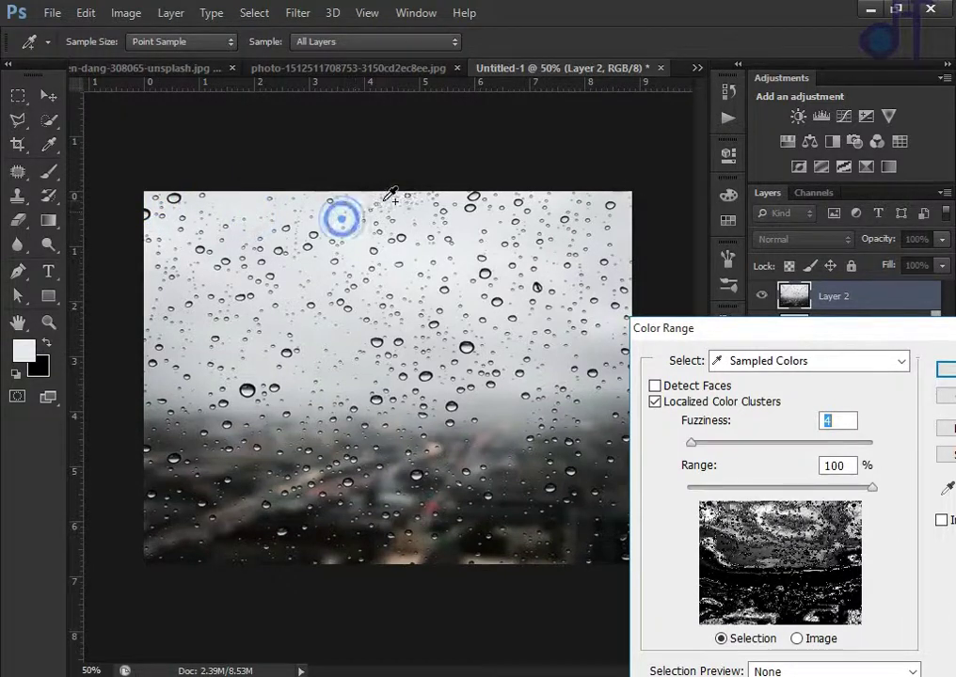
click(382, 199)
click(429, 222)
click(528, 221)
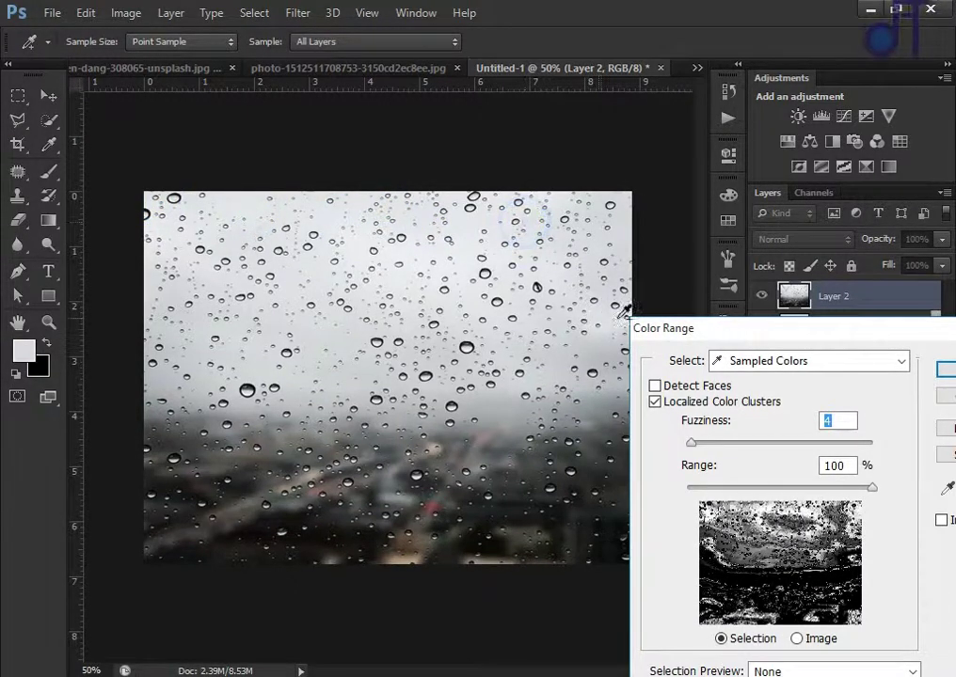
drag(745, 333, 651, 249)
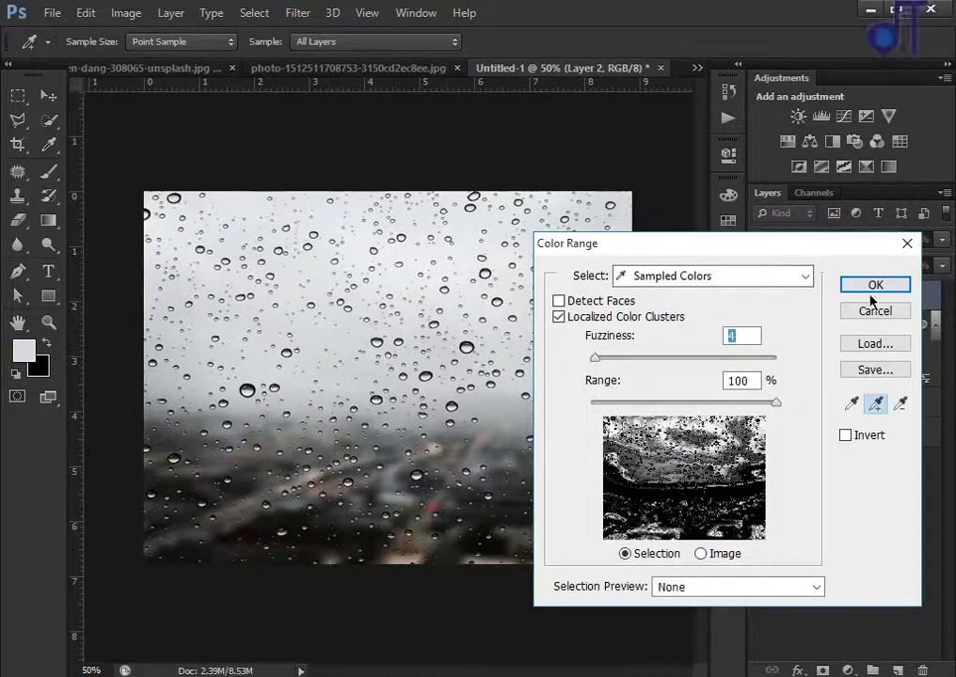
Step: Keep point sampling, preview in Grayscale, set fuzziness 36 and range 47%, and confirm
click(170, 47)
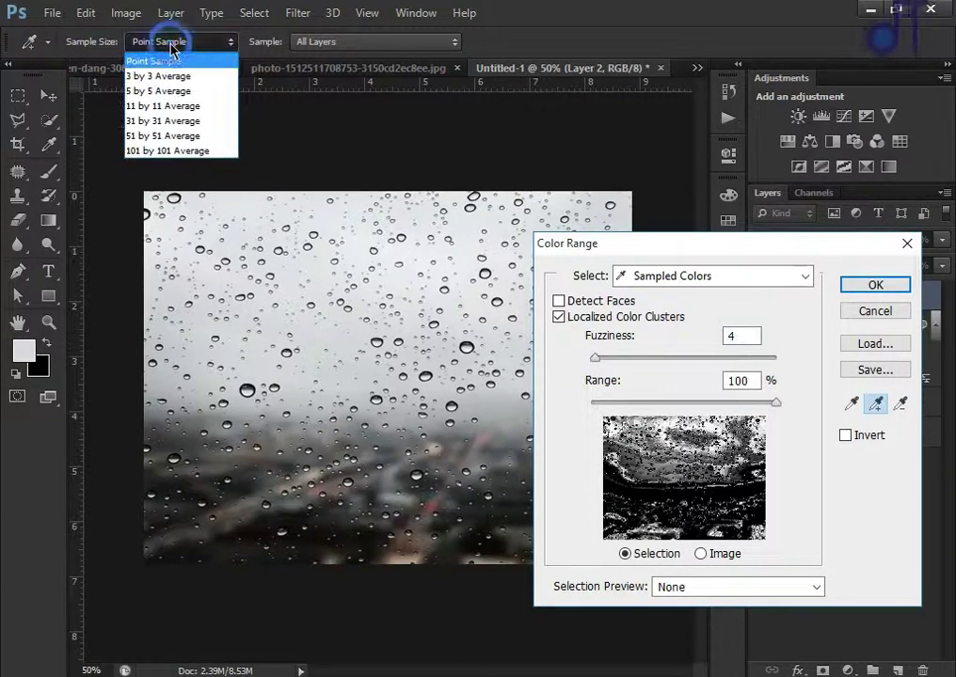
click(172, 45)
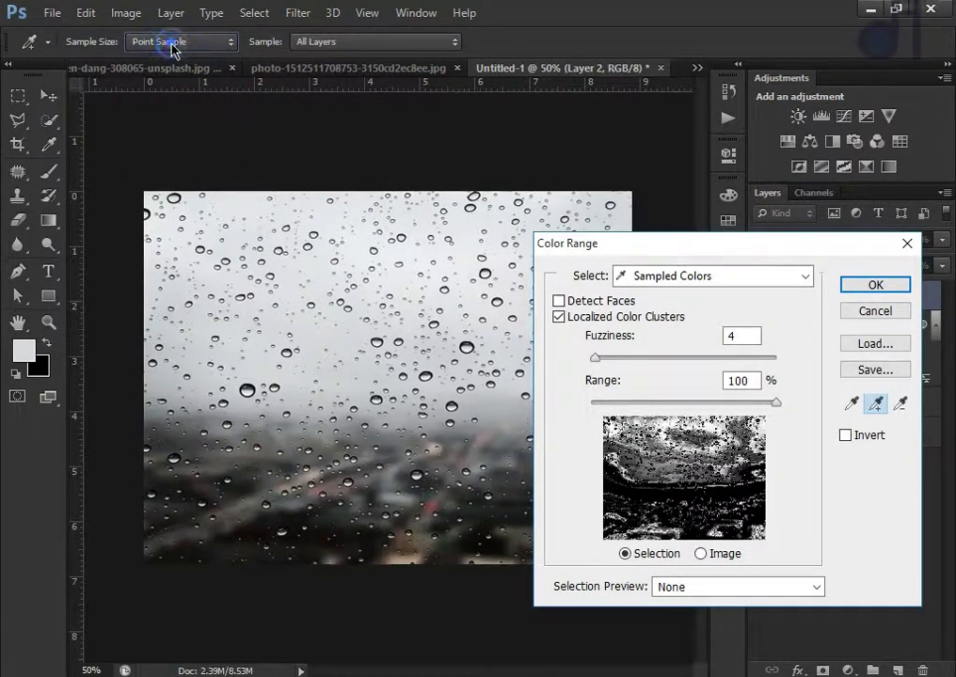
click(687, 587)
click(694, 632)
key(Tab)
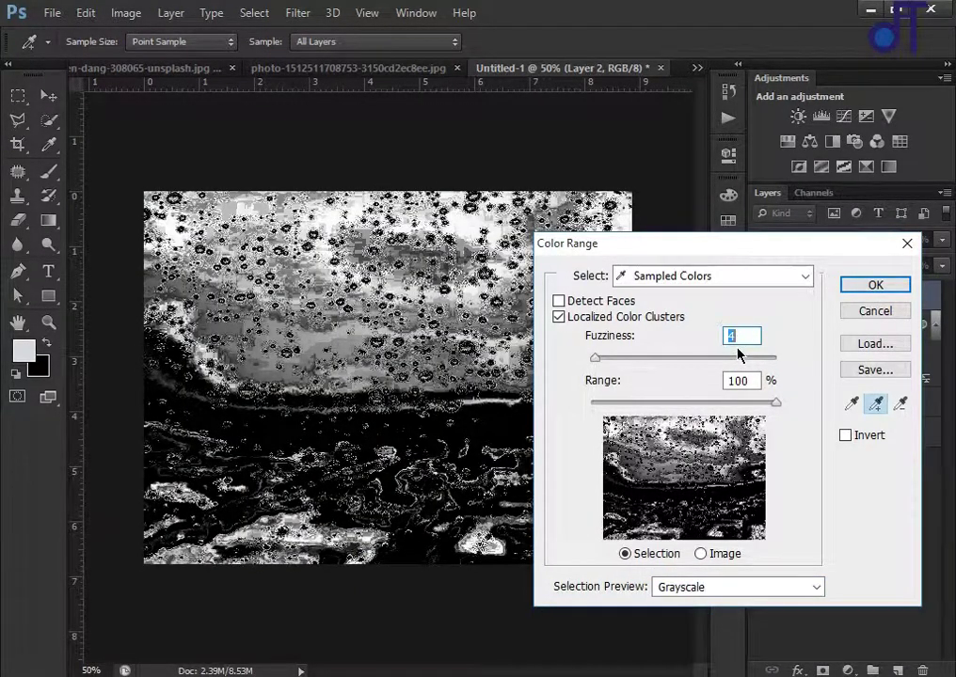
text(36)
double_click(743, 379)
text(47)
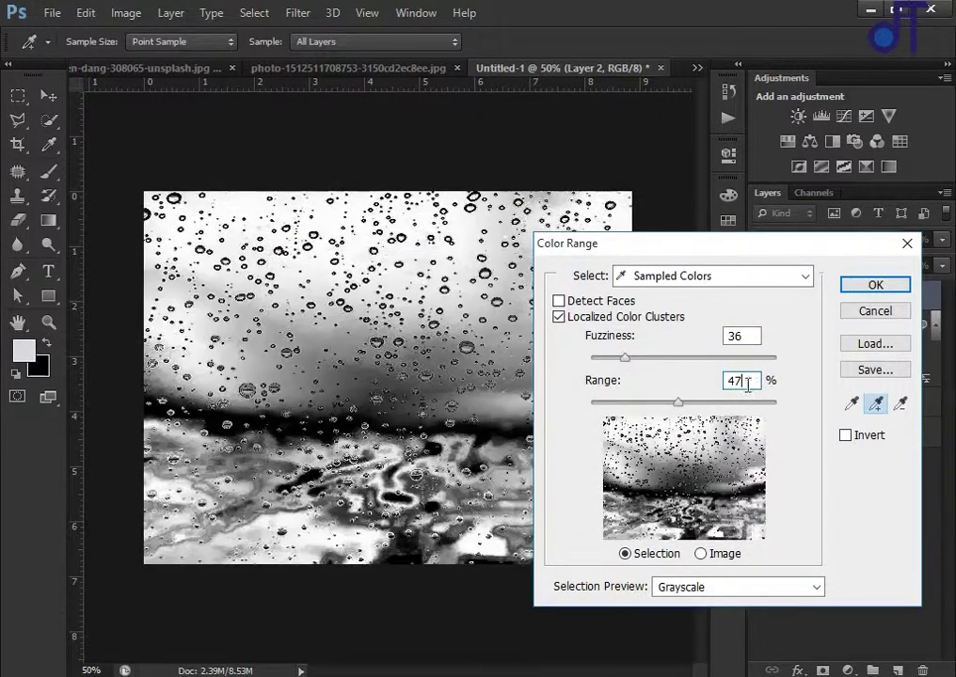
click(879, 284)
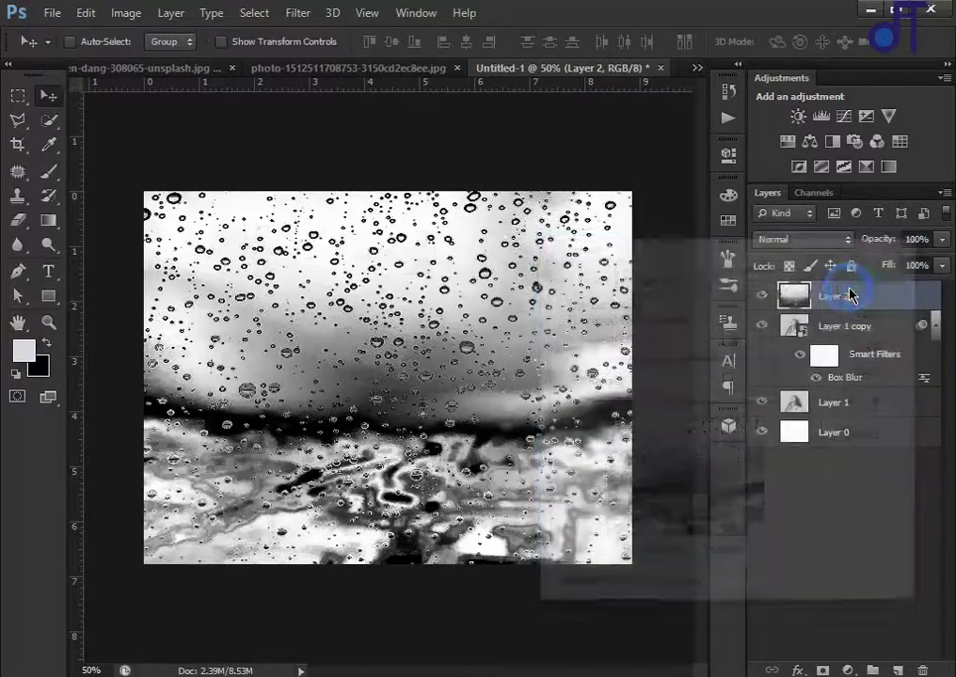
Step: Create Layer 3 above Layer 1 and fill the selection with light grey
click(846, 402)
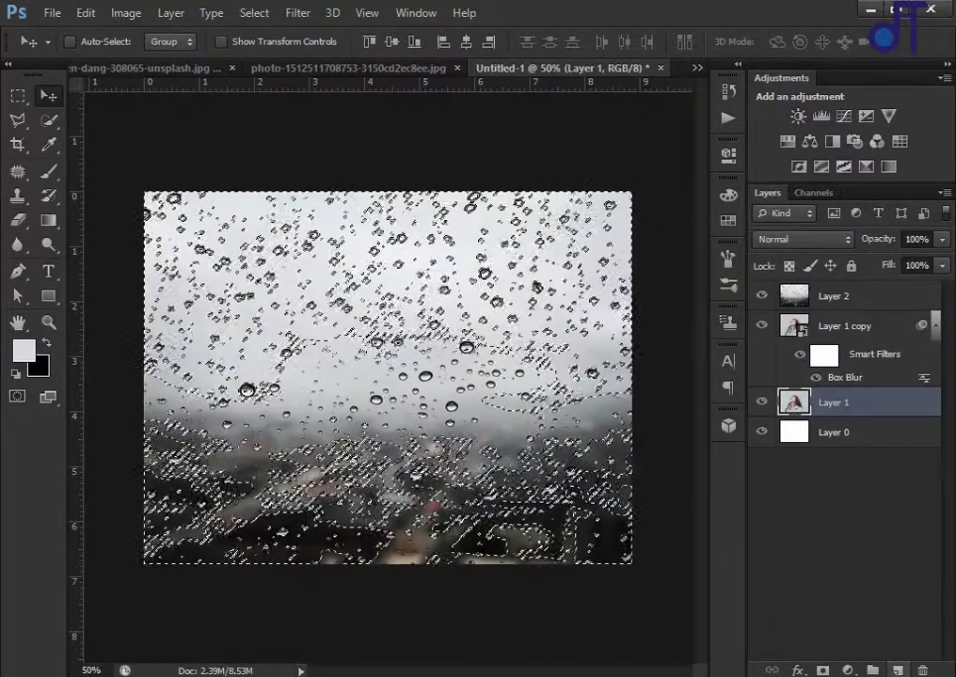
click(898, 669)
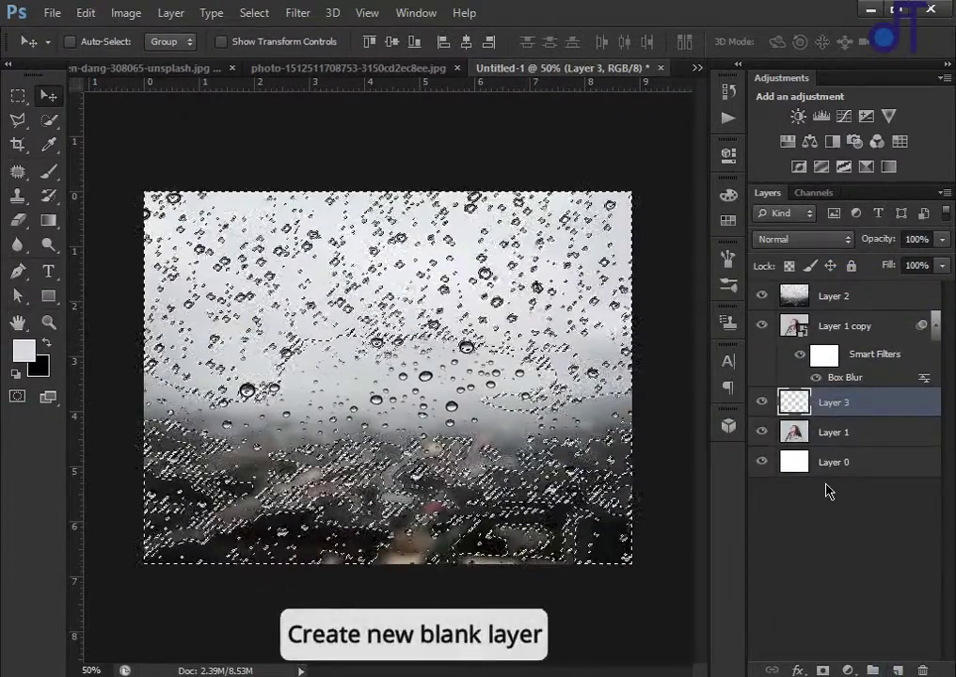
key(alt+BackSpace)
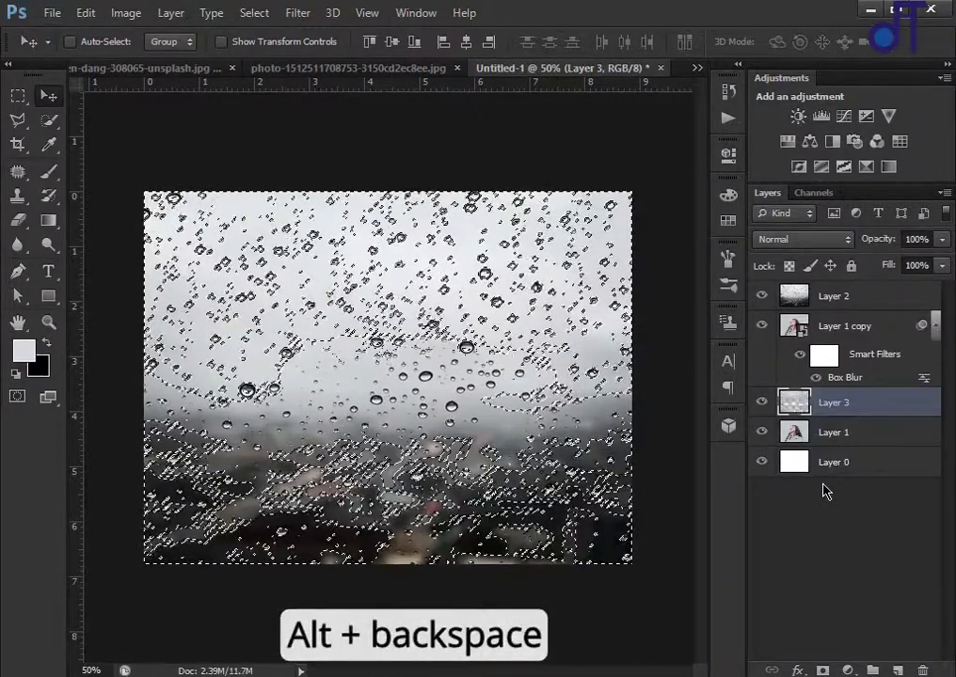
Step: Hide Layer 2, Layer 1 and Layer 1 copy, then deselect
click(761, 296)
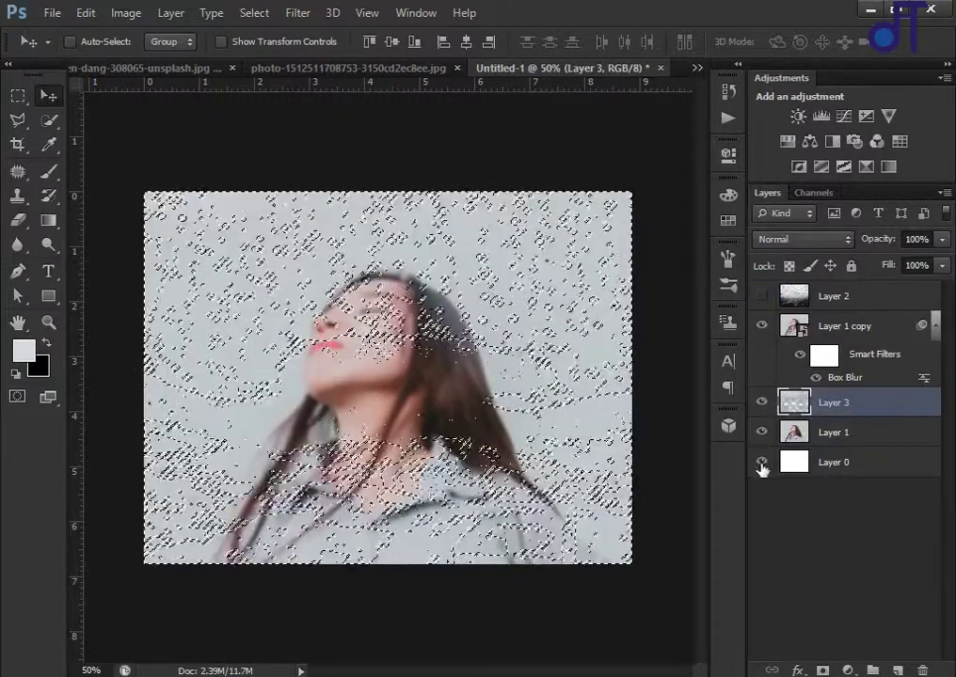
click(761, 433)
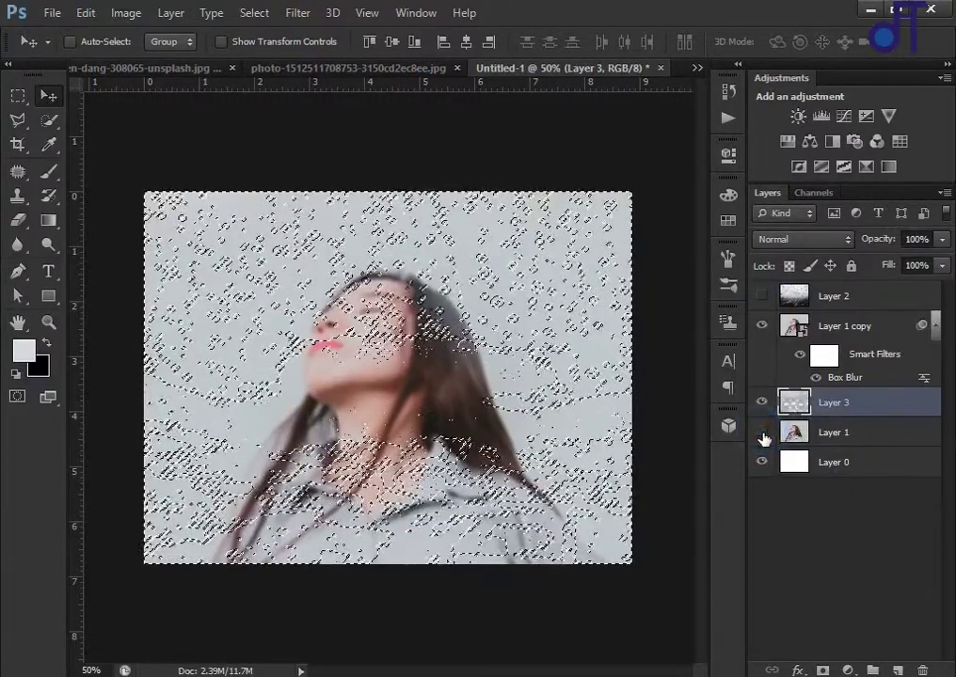
click(761, 327)
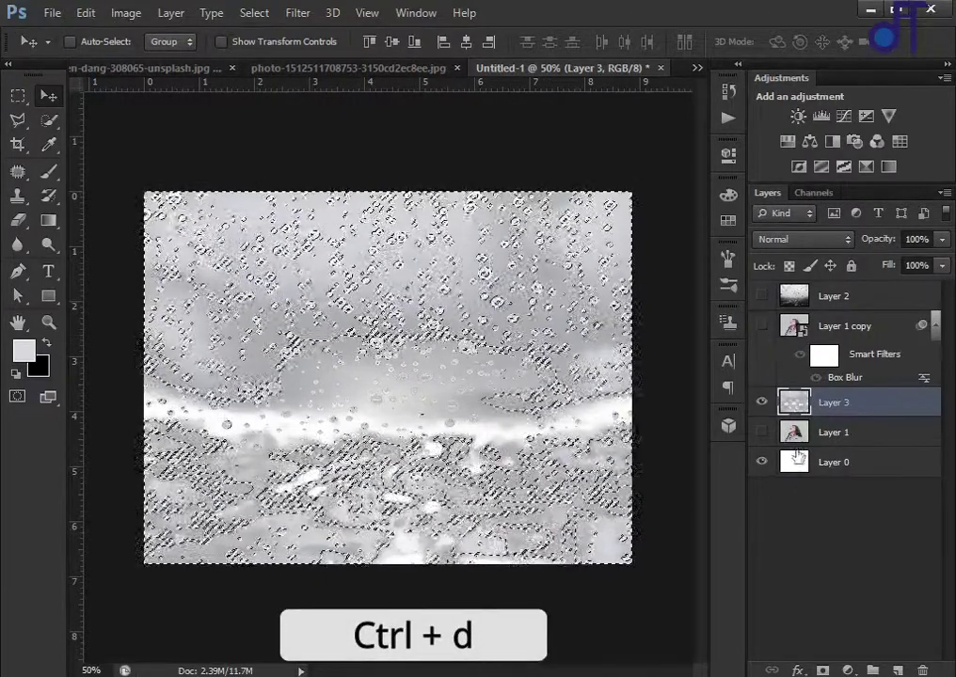
key(ctrl+d)
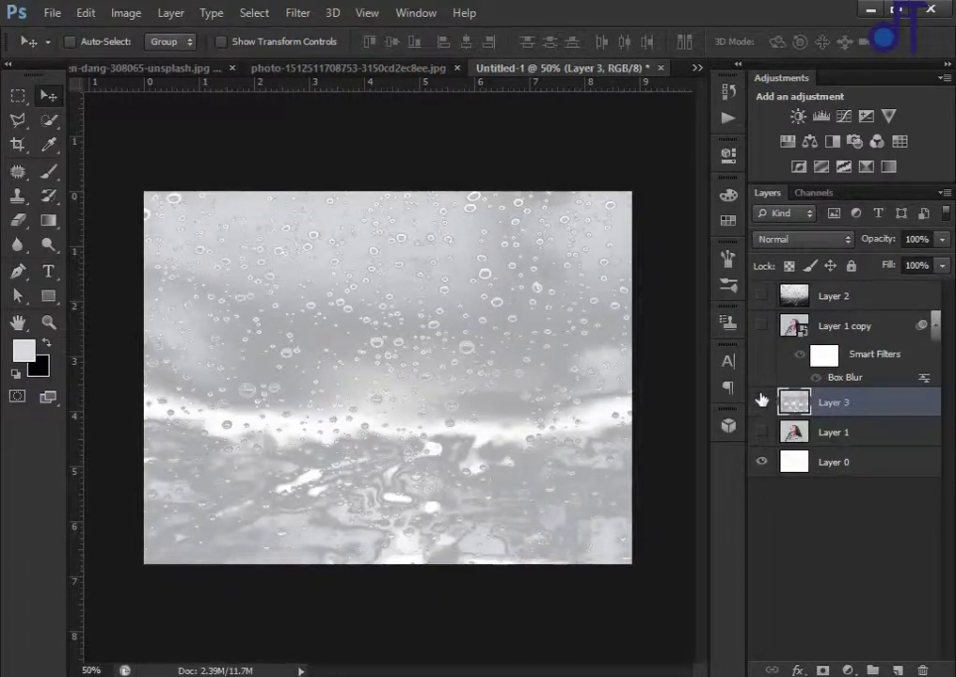
Step: Show the blurred Layer 1 copy, clip it to Layer 3, and show Layer 1 again
click(761, 327)
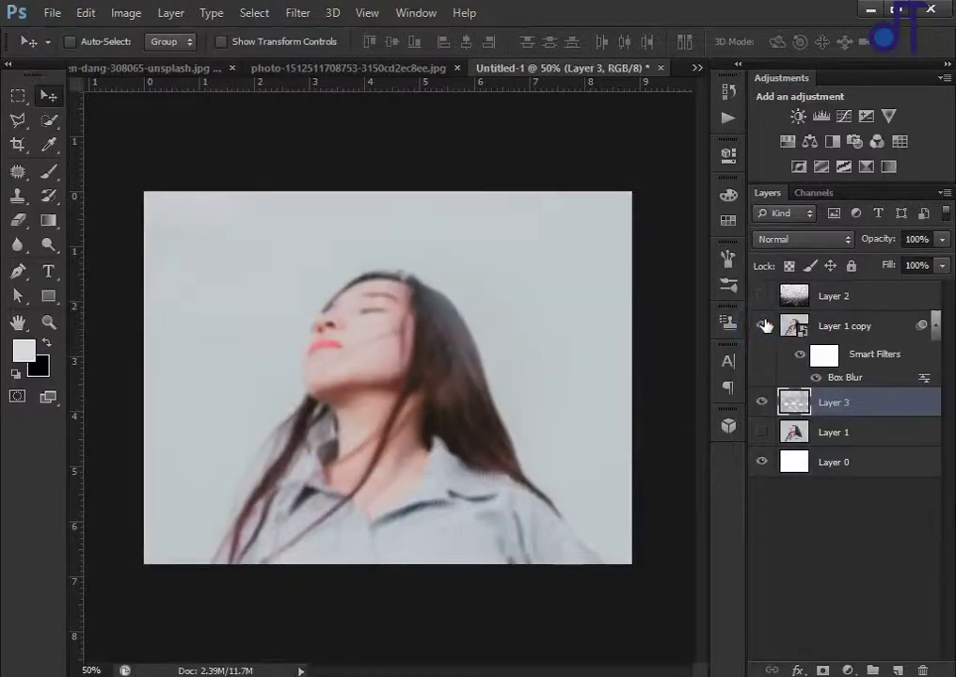
click(842, 329)
right_click(842, 329)
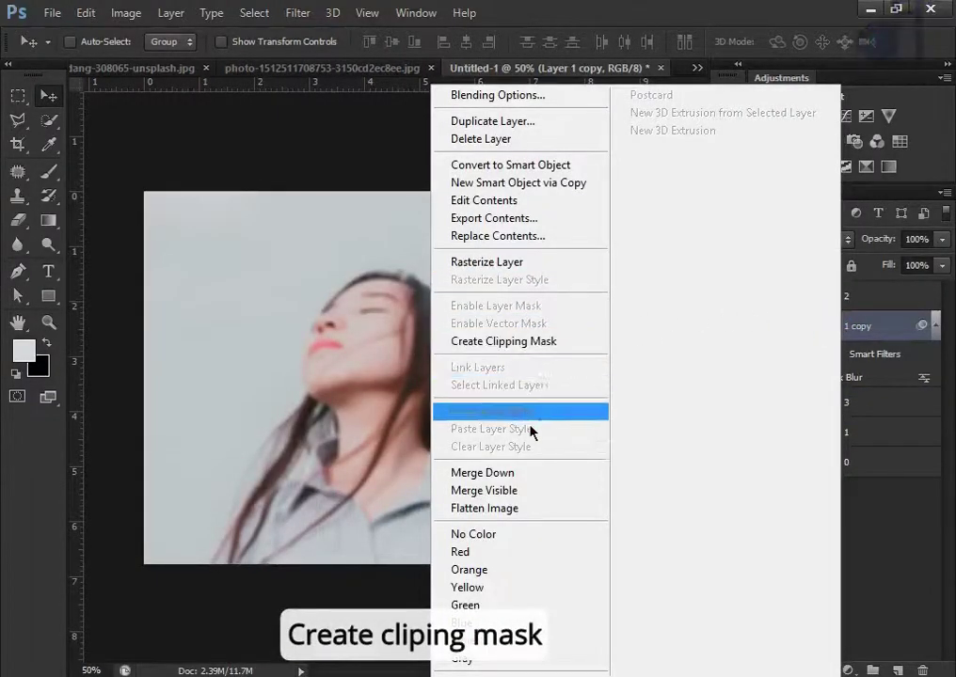
click(528, 341)
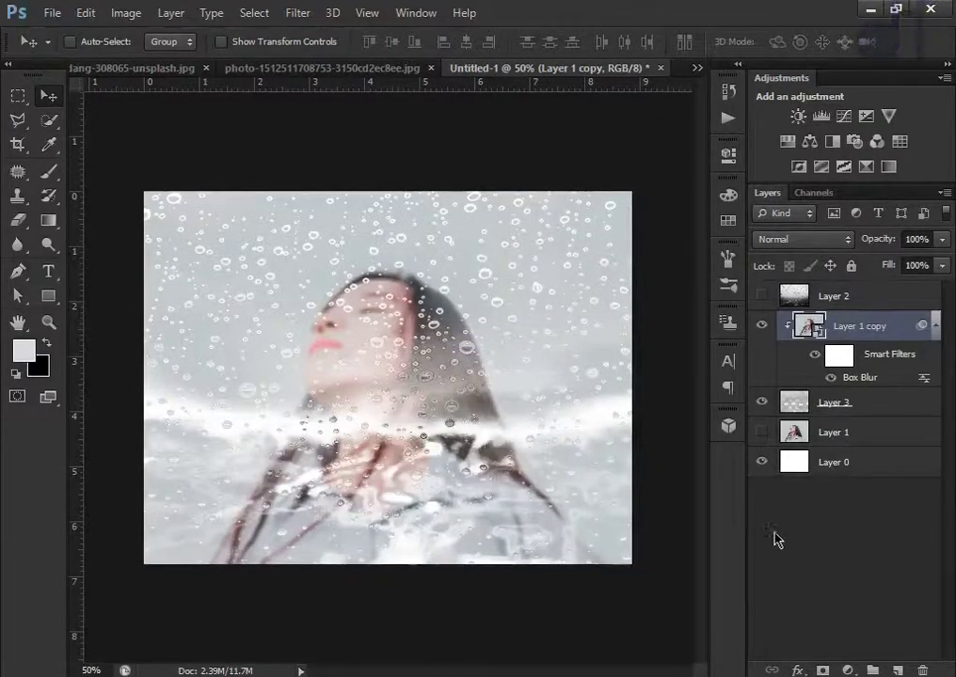
click(762, 431)
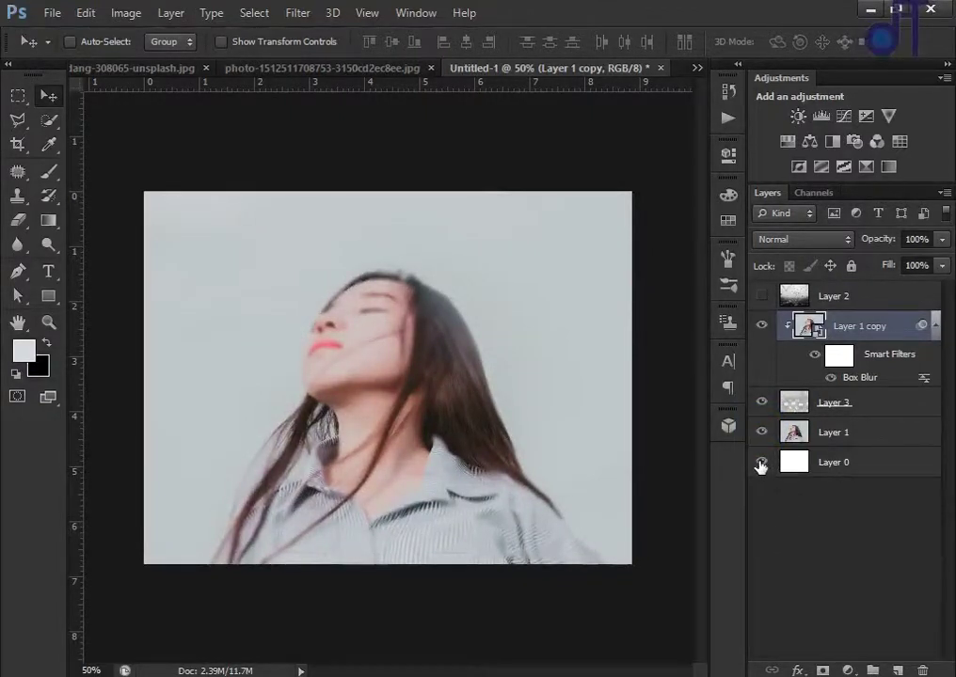
Step: Make the raindrop Layer 2 visible with Hard Light blending at 50% opacity
click(864, 299)
click(762, 296)
click(847, 238)
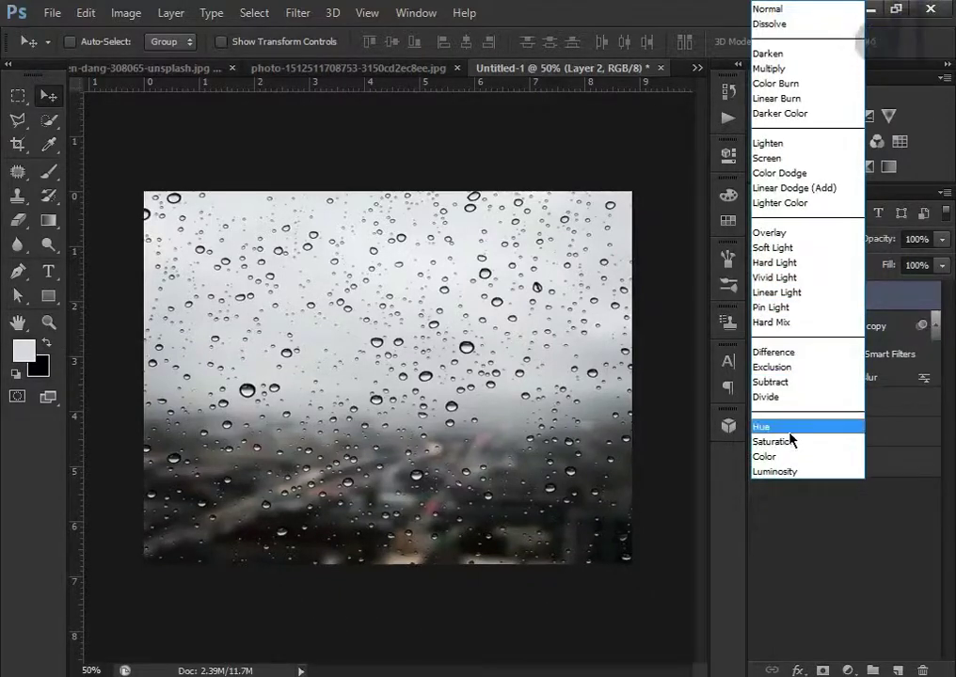
click(777, 146)
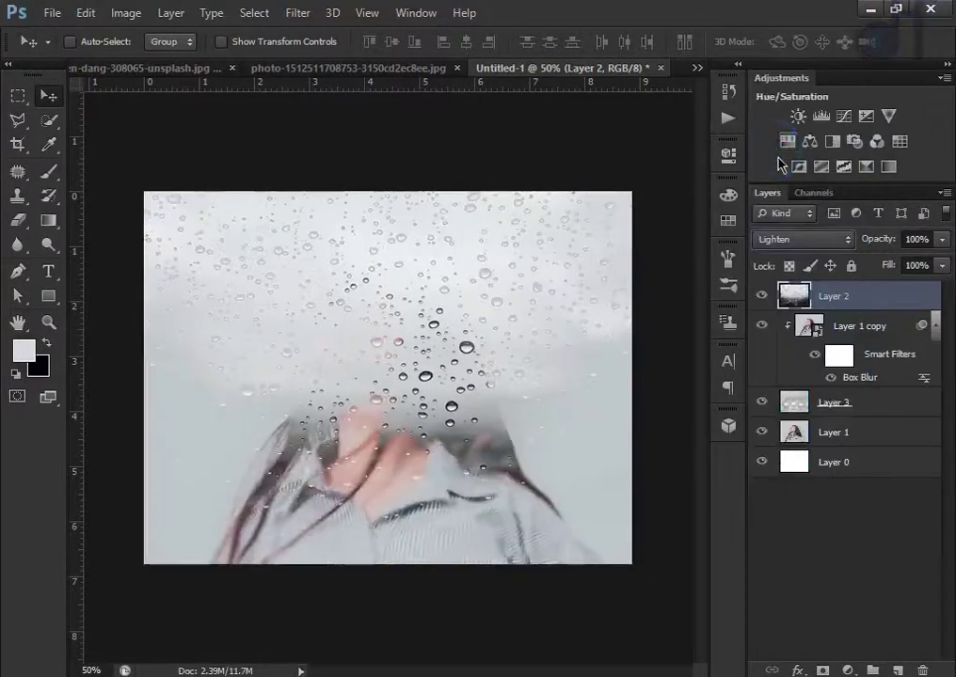
drag(941, 240, 893, 266)
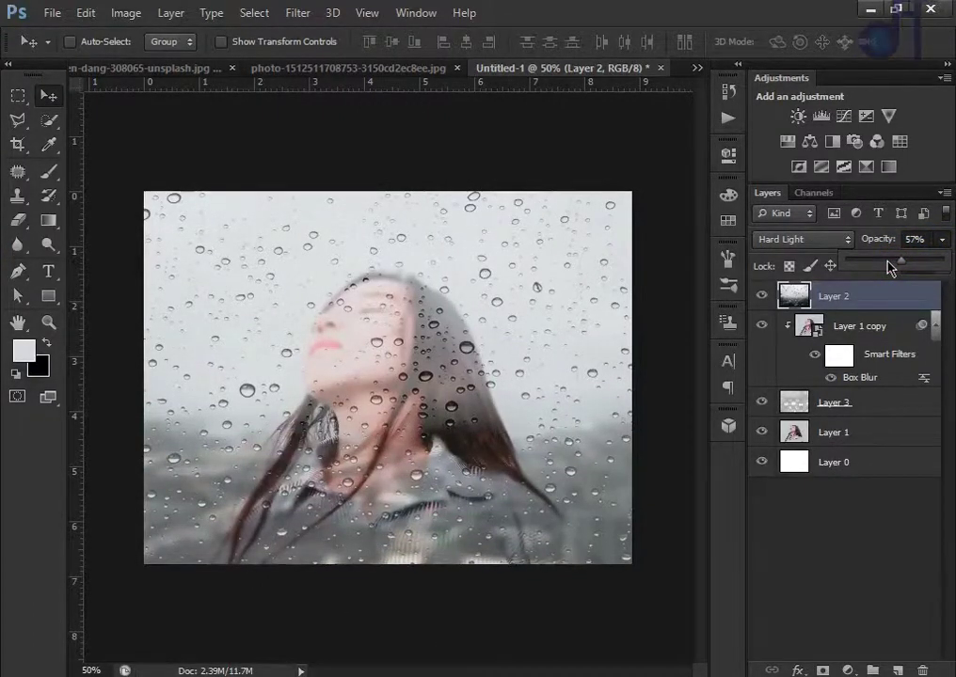
drag(888, 263, 895, 261)
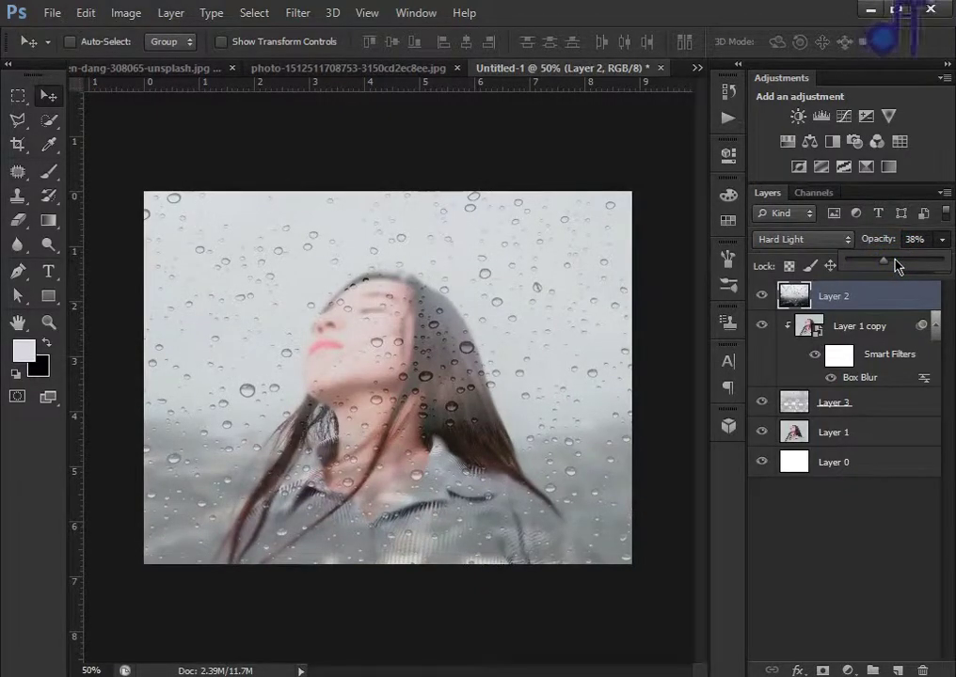
click(895, 262)
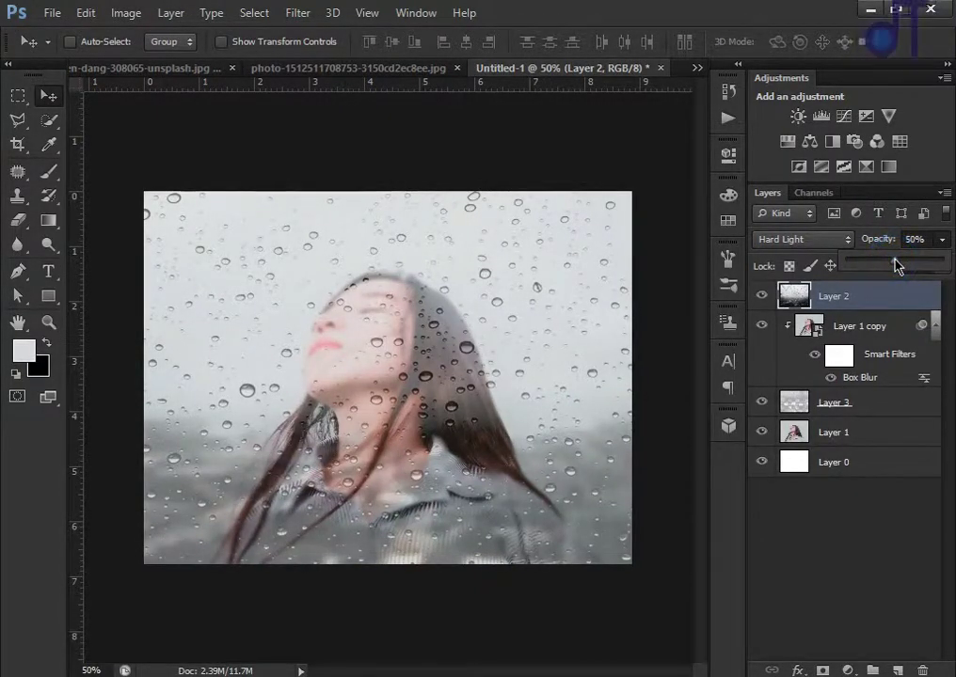
Step: Add a Hue/Saturation layer at saturation -100 with an inverted black mask, clipped to Layer 2
key(b)
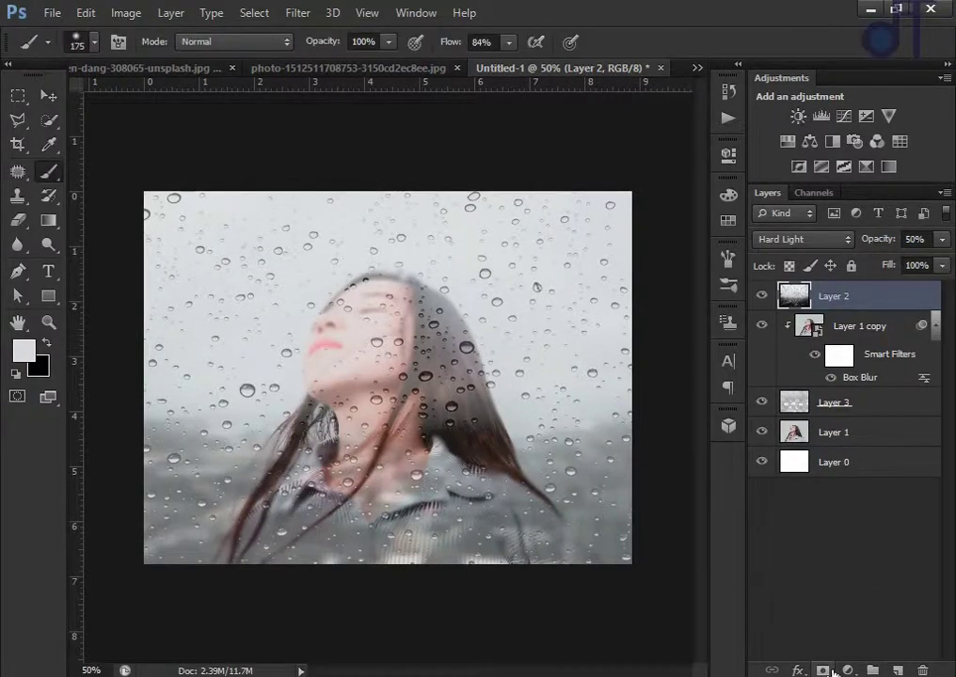
click(845, 670)
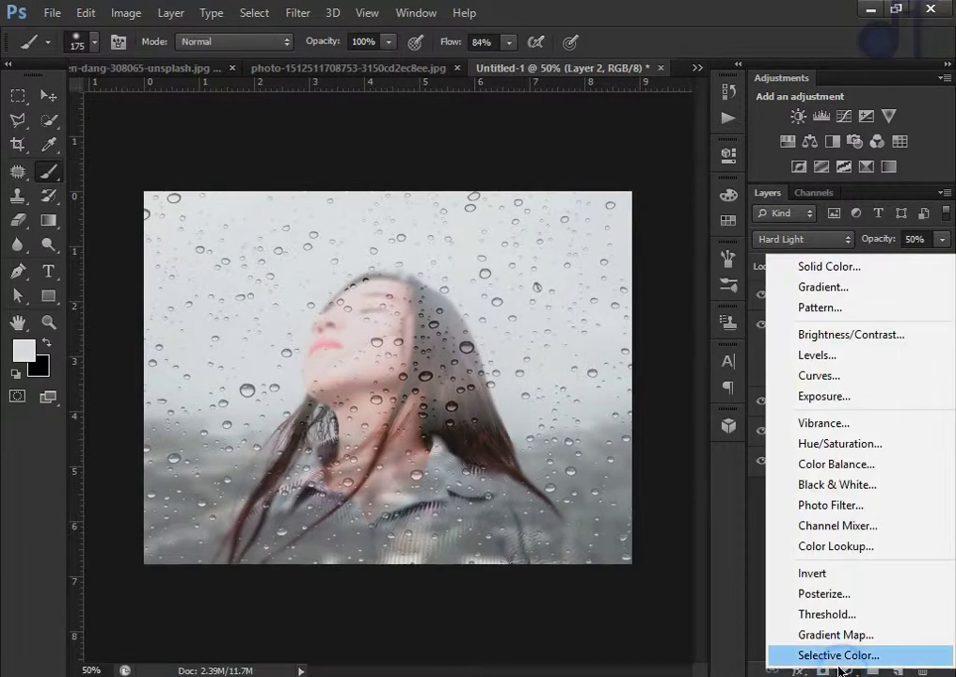
click(841, 448)
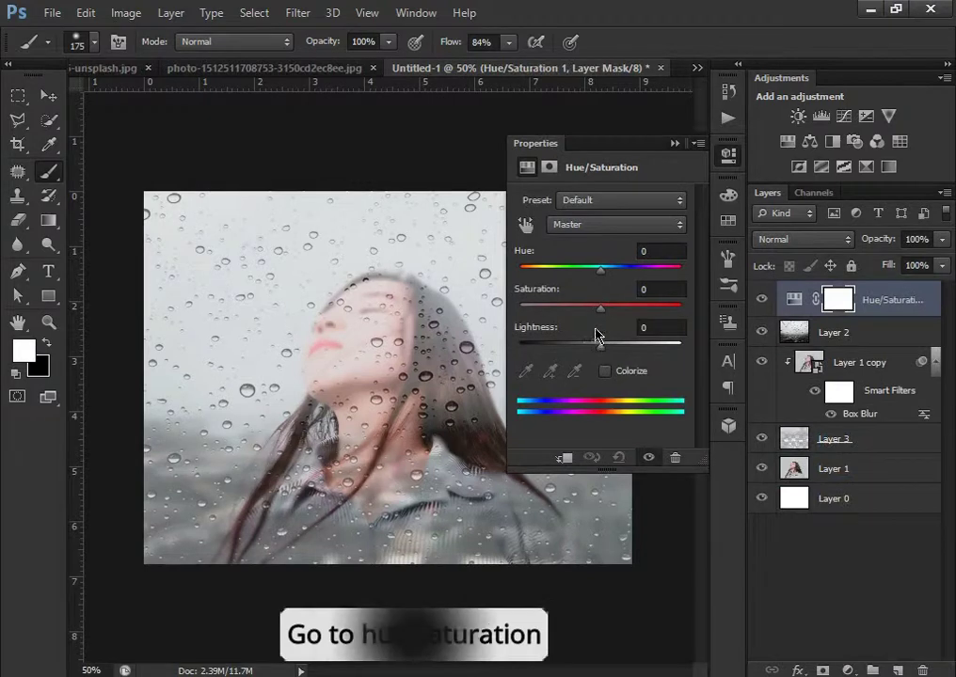
drag(600, 318, 519, 311)
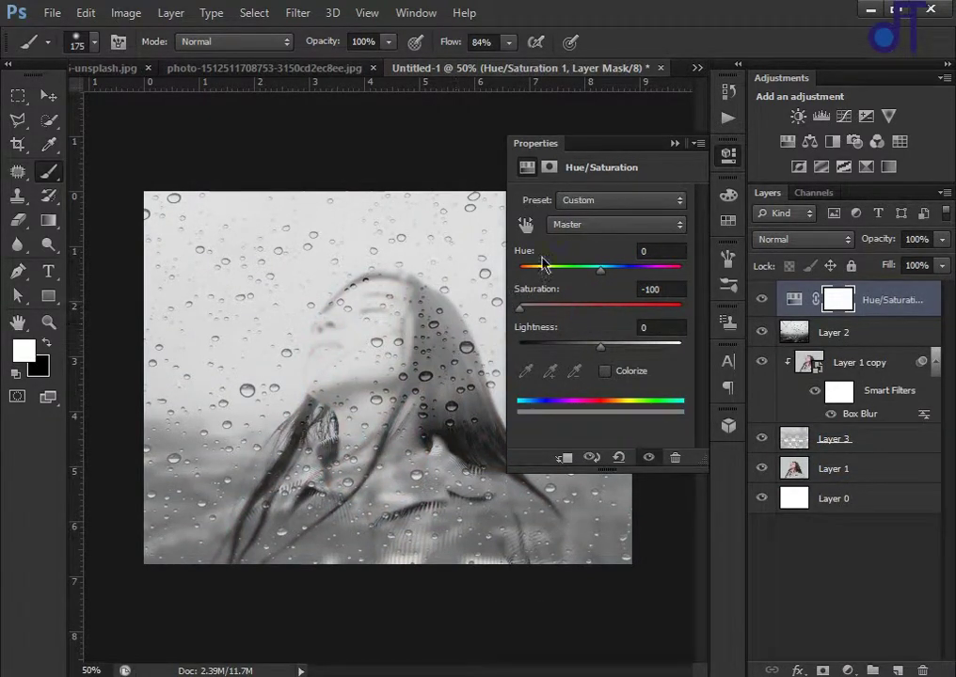
click(674, 143)
key(ctrl+i)
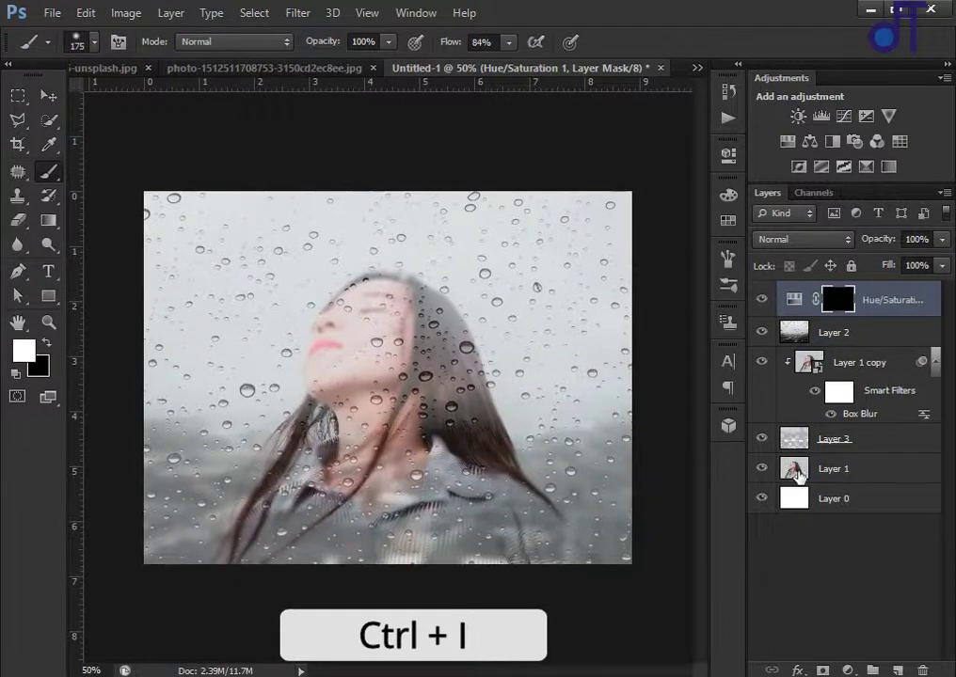
alt+click(855, 317)
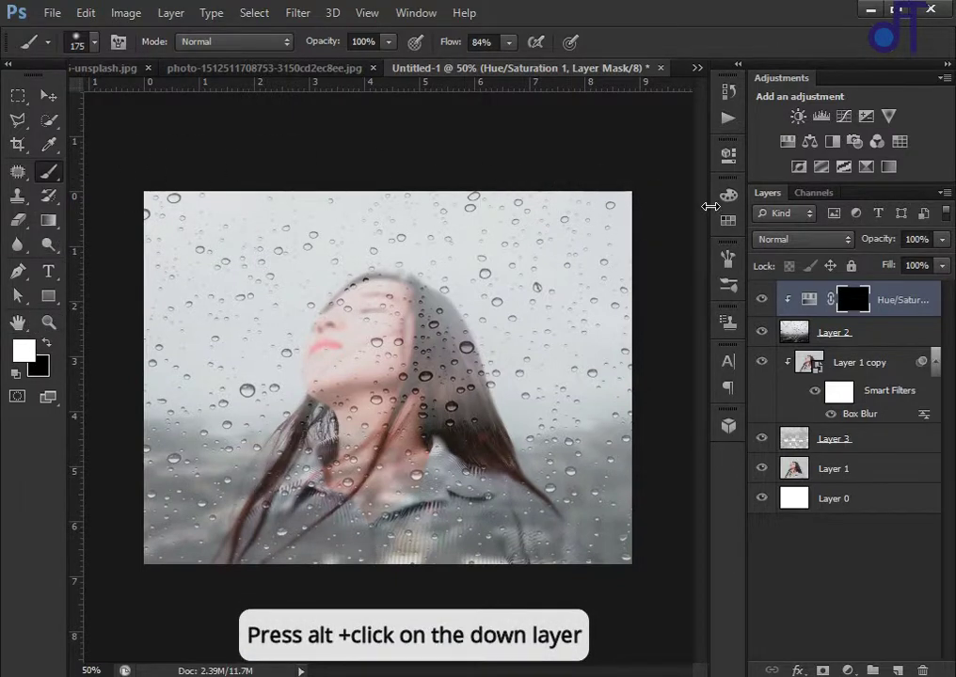
Step: Set brush flow to 65% and paint the woman's face into the Hue/Saturation mask
click(728, 195)
click(673, 181)
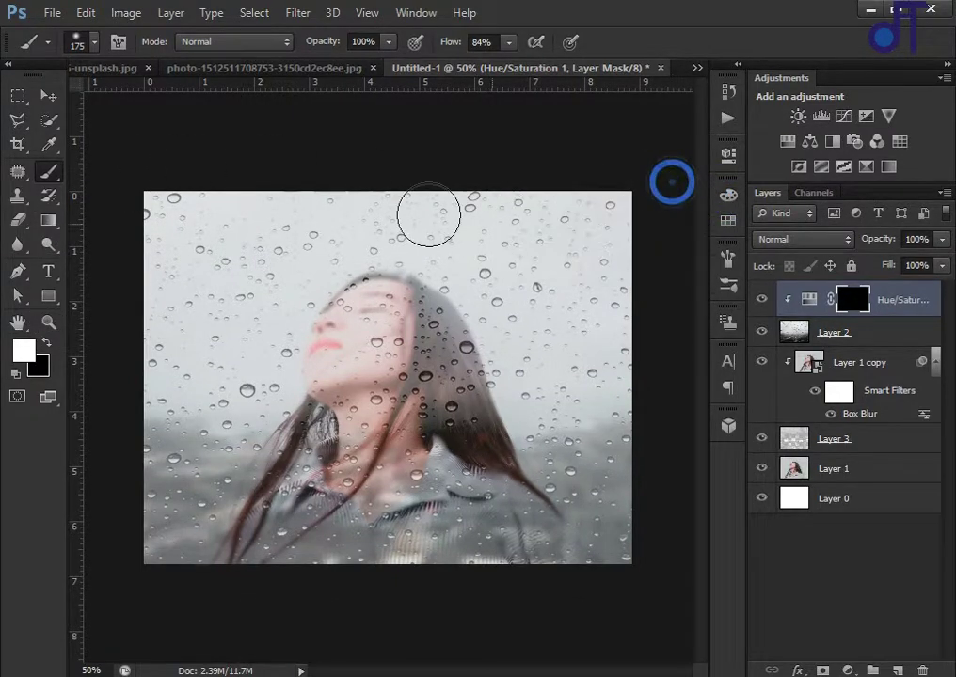
click(506, 42)
drag(512, 63, 490, 63)
mouse_move(362, 341)
mouse_down()
mouse_move(362, 309)
mouse_move(398, 358)
mouse_move(374, 373)
mouse_move(377, 303)
mouse_up()
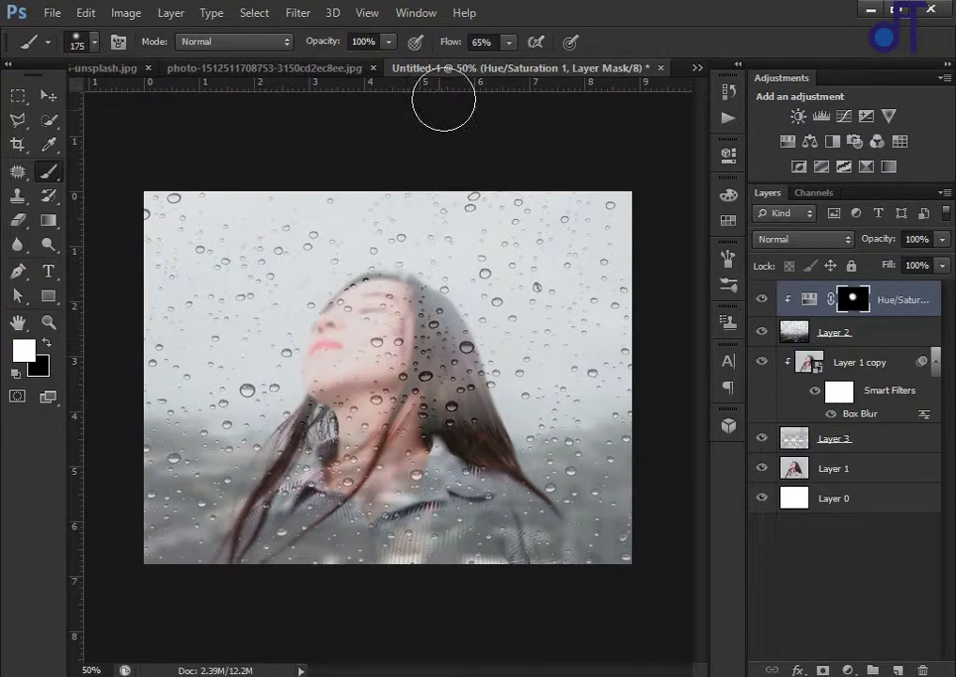
Step: Raise brush flow to 79% and paint more of the face, hair and shoulder into the mask
click(509, 42)
drag(512, 63, 523, 63)
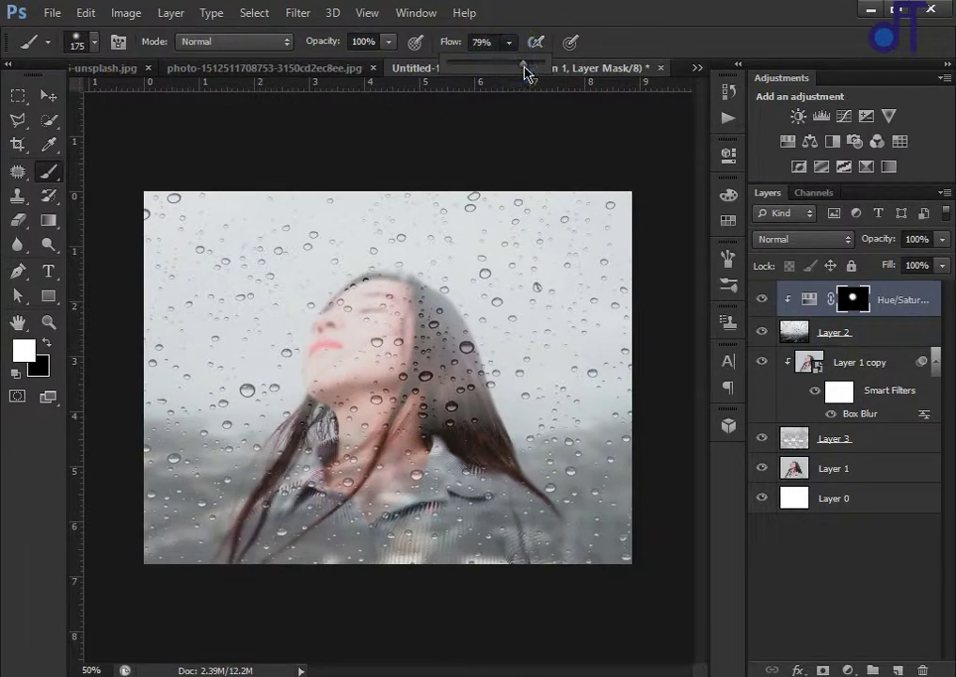
mouse_move(411, 337)
mouse_down()
mouse_move(358, 359)
mouse_move(325, 341)
mouse_move(405, 335)
mouse_move(384, 344)
mouse_move(363, 303)
mouse_move(349, 308)
mouse_move(441, 345)
mouse_move(433, 365)
mouse_move(367, 395)
mouse_move(353, 358)
mouse_move(423, 386)
mouse_move(442, 438)
mouse_move(329, 376)
mouse_move(282, 367)
mouse_move(370, 485)
mouse_move(390, 497)
mouse_move(310, 495)
mouse_move(360, 534)
mouse_move(459, 545)
mouse_move(405, 546)
mouse_up()
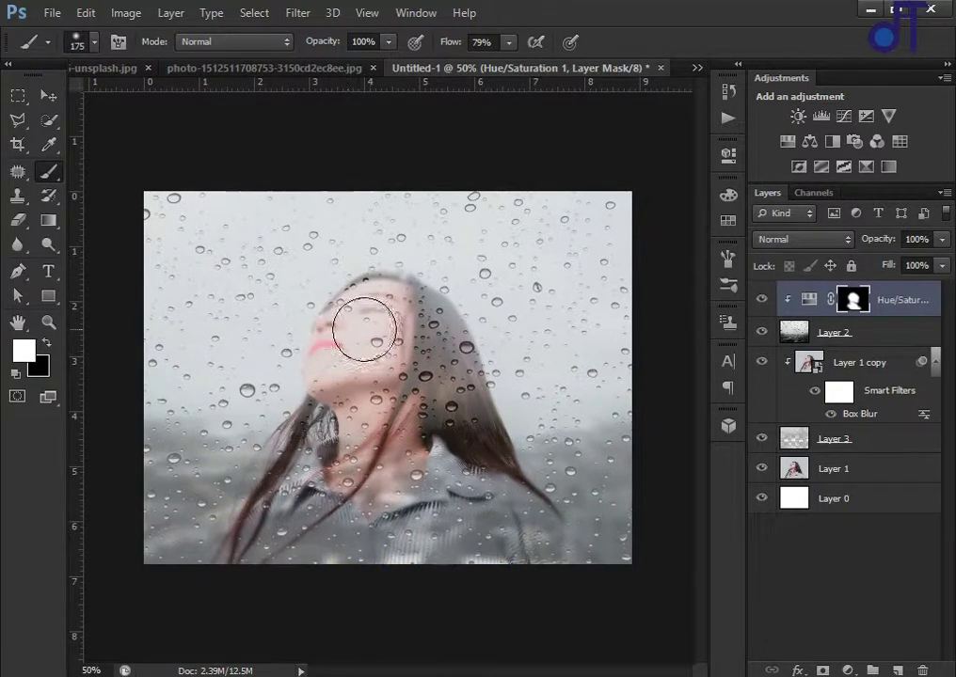
drag(401, 310, 469, 427)
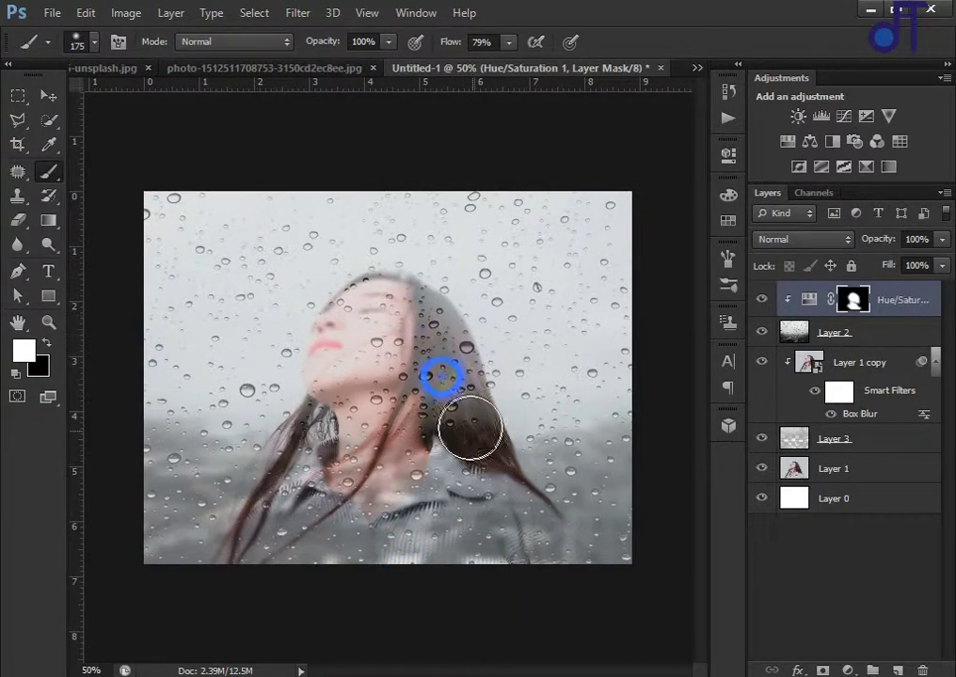
mouse_move(433, 376)
mouse_down()
mouse_move(473, 467)
mouse_move(394, 311)
mouse_move(337, 275)
mouse_up()
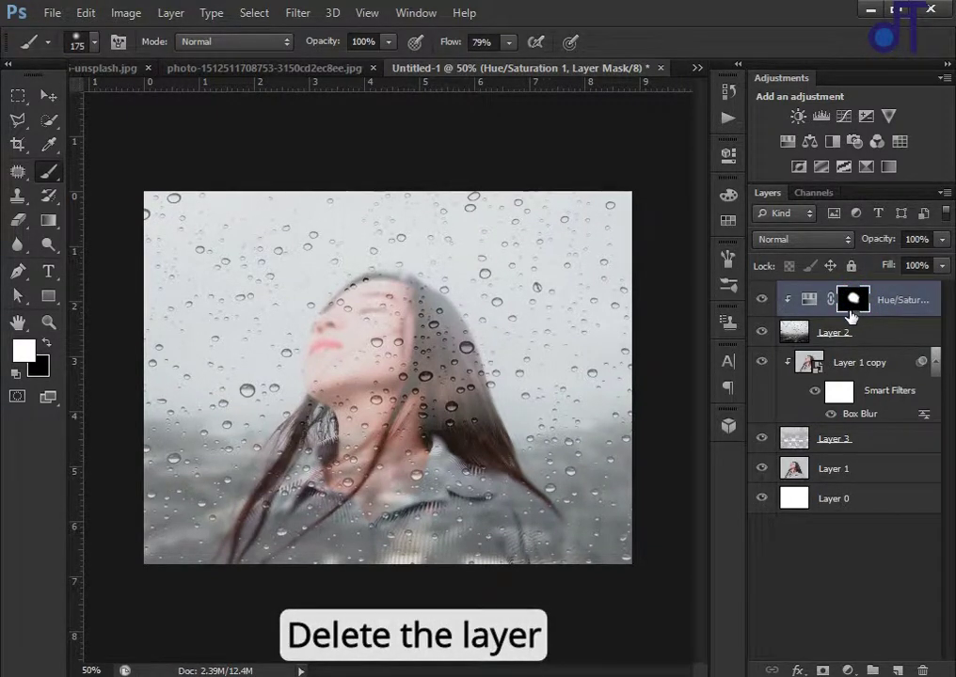
Step: Replace the existing Hue/Saturation adjustment layer with a fresh Hue/Saturation adjustment
key(Delete)
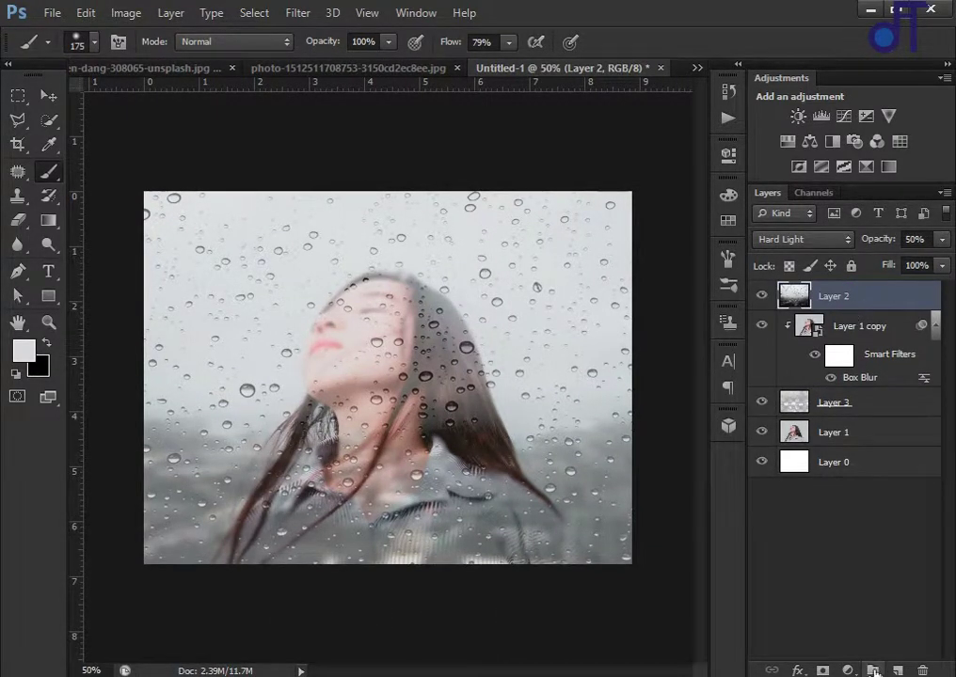
click(852, 670)
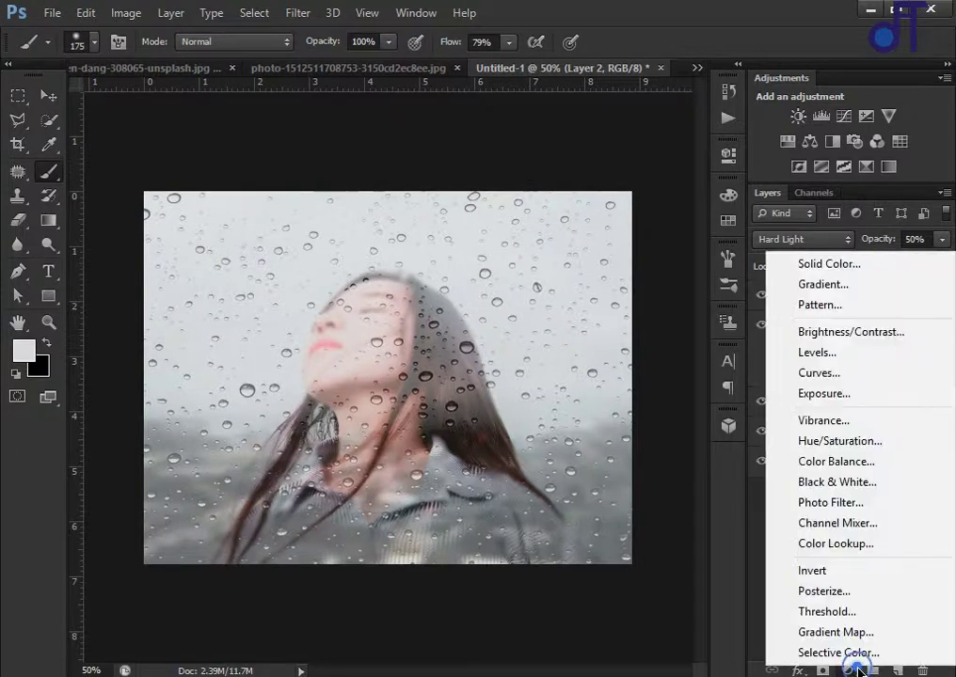
click(832, 440)
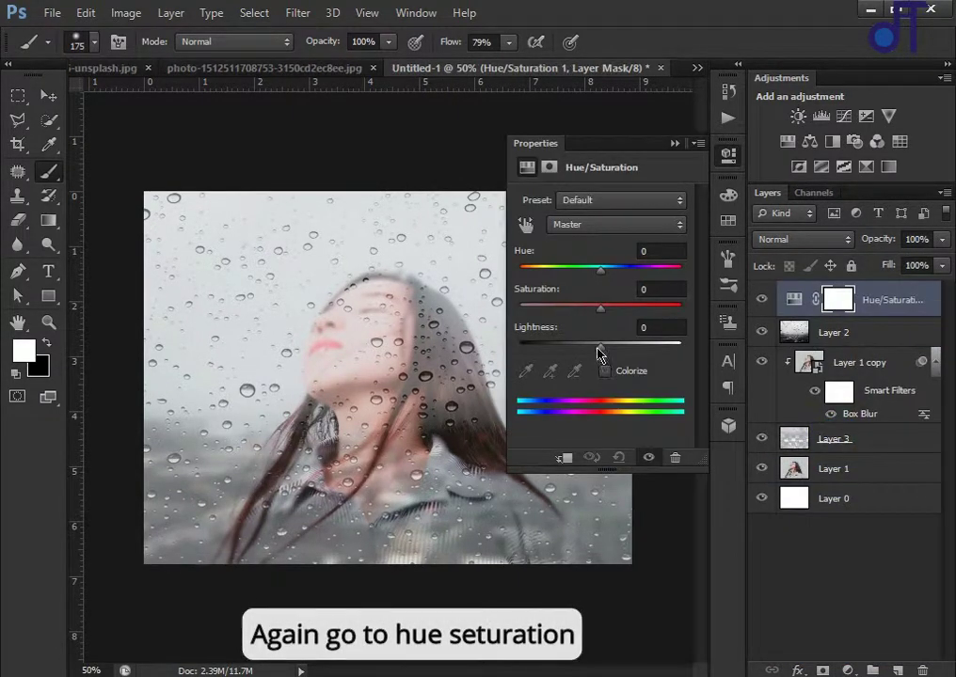
Step: Lower the Hue/Saturation saturation to -38 and clip it to the raindrop Layer 2
drag(602, 308, 565, 312)
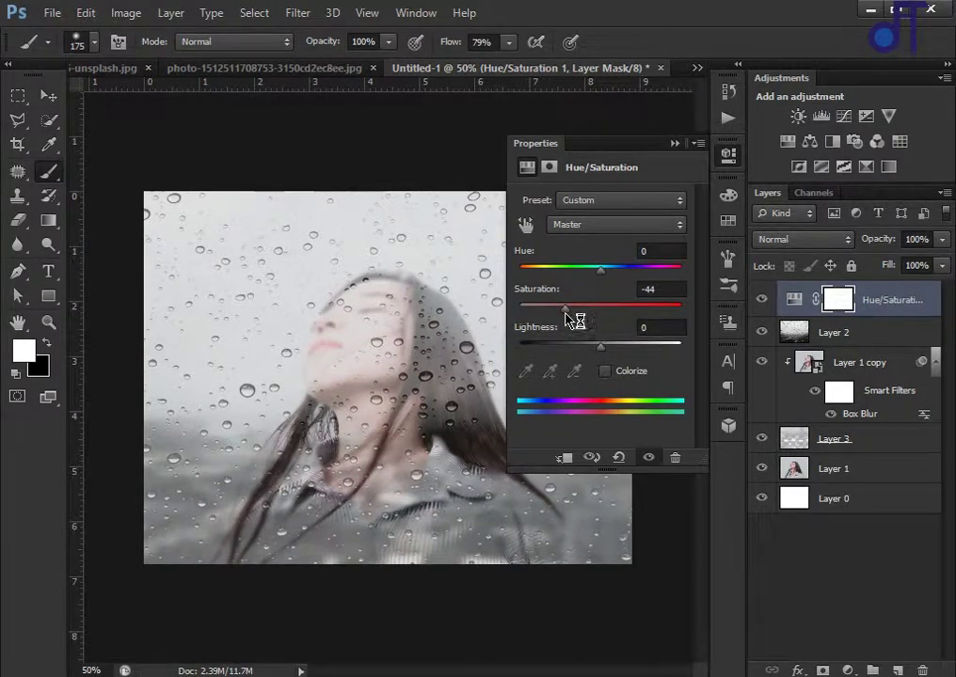
mouse_move(557, 320)
mouse_down()
mouse_move(530, 317)
mouse_move(555, 321)
mouse_up()
drag(574, 323, 568, 322)
click(675, 143)
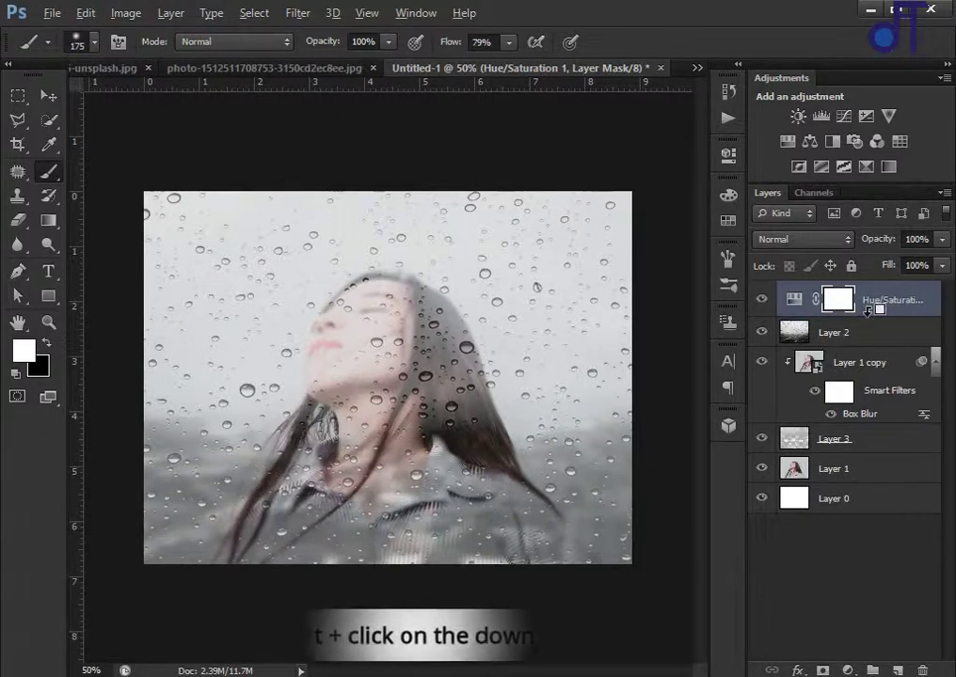
alt+click(866, 316)
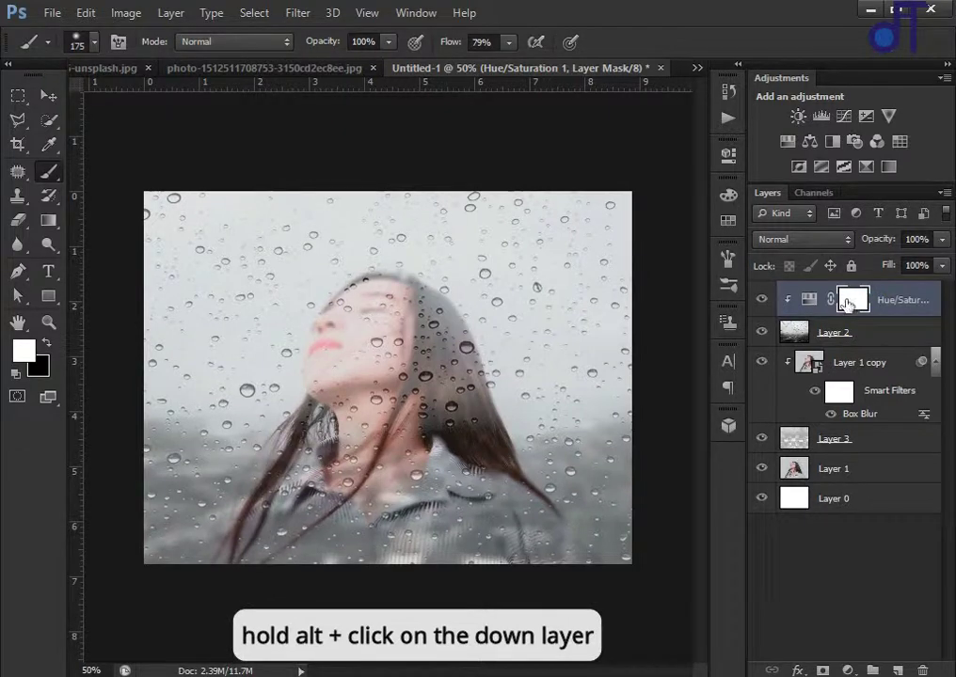
click(847, 670)
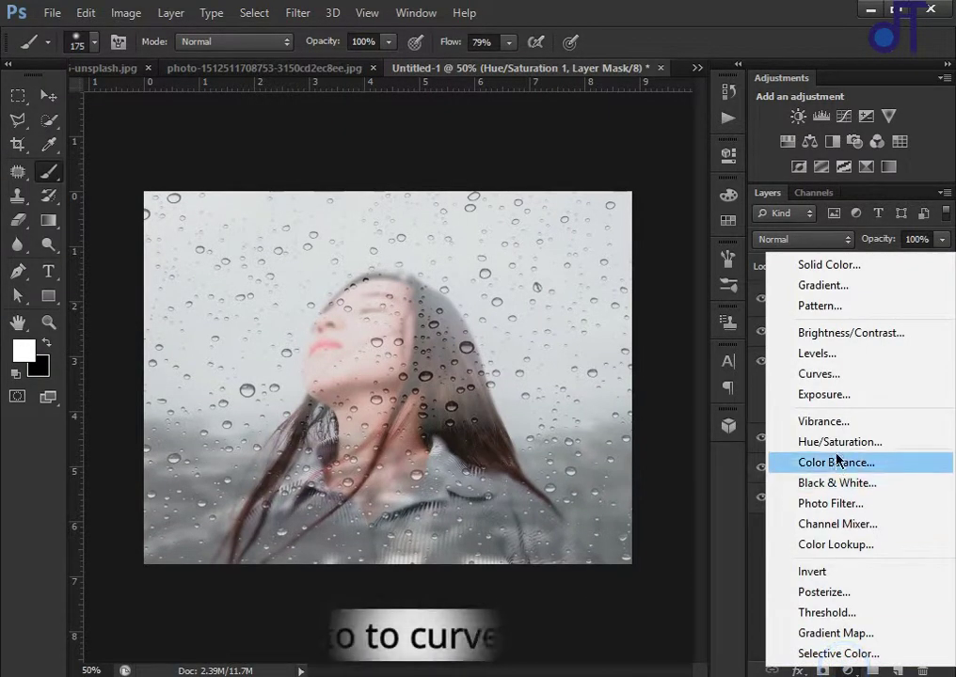
Step: Add a Curves adjustment clipped to Layer 2, with the white point input pulled to 211
click(825, 373)
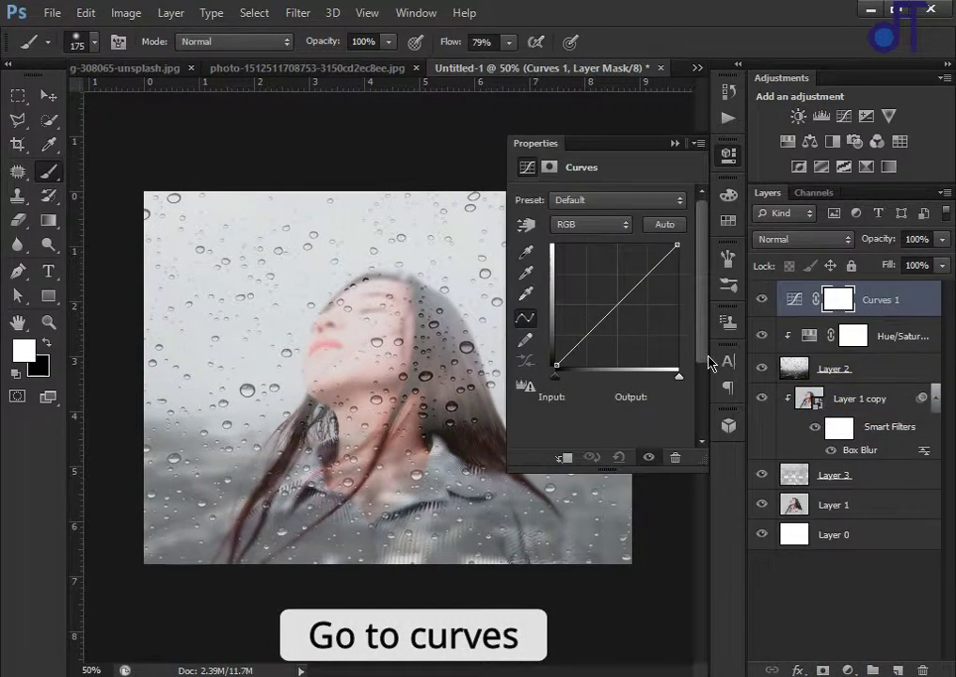
drag(678, 375, 673, 375)
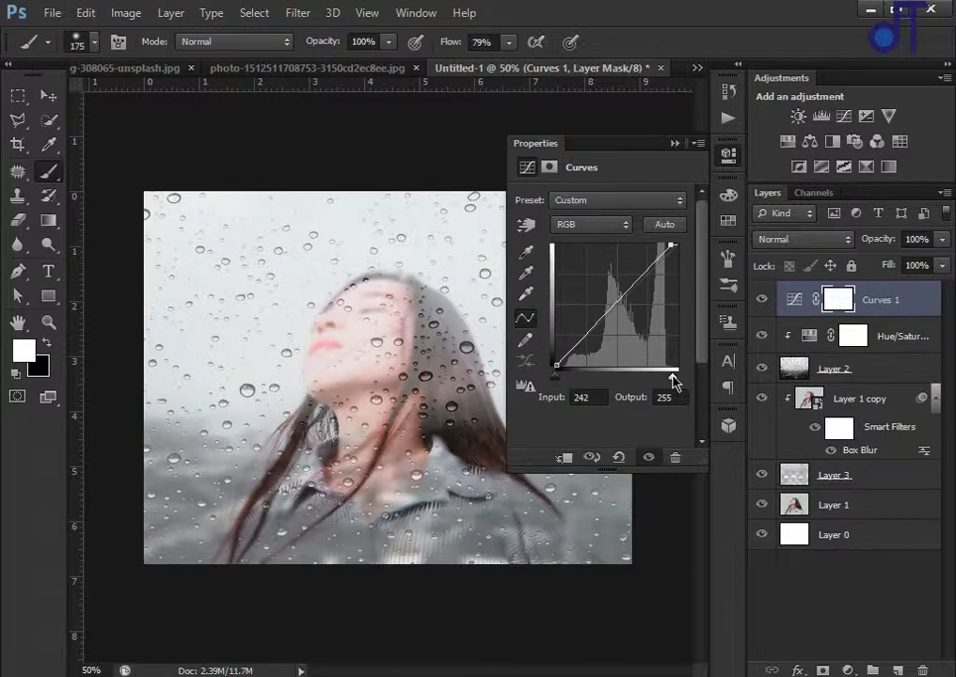
drag(665, 377, 664, 382)
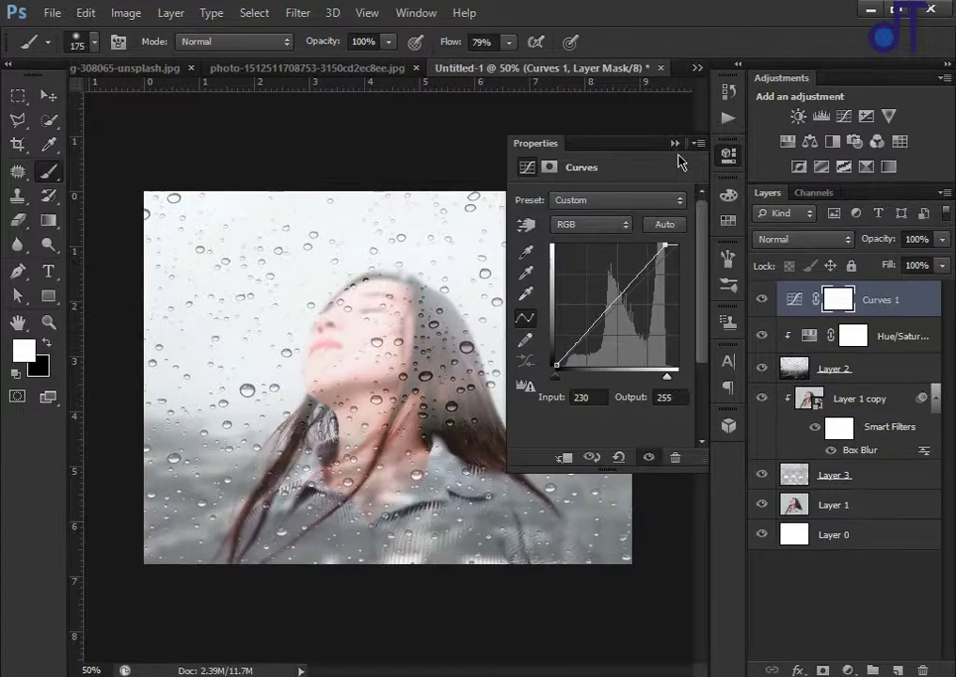
click(568, 460)
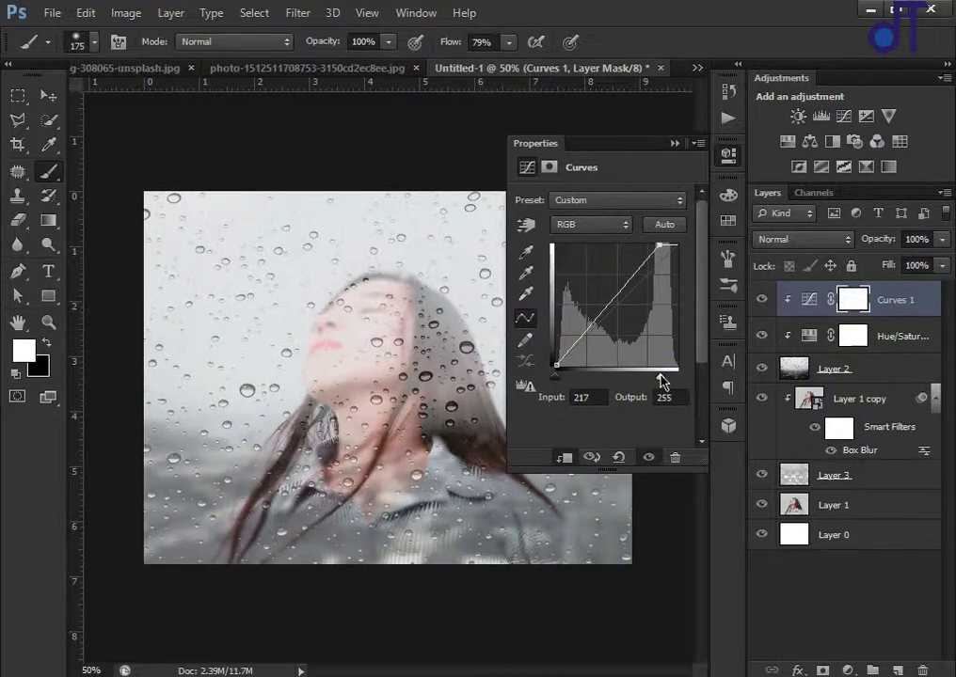
drag(662, 379, 657, 381)
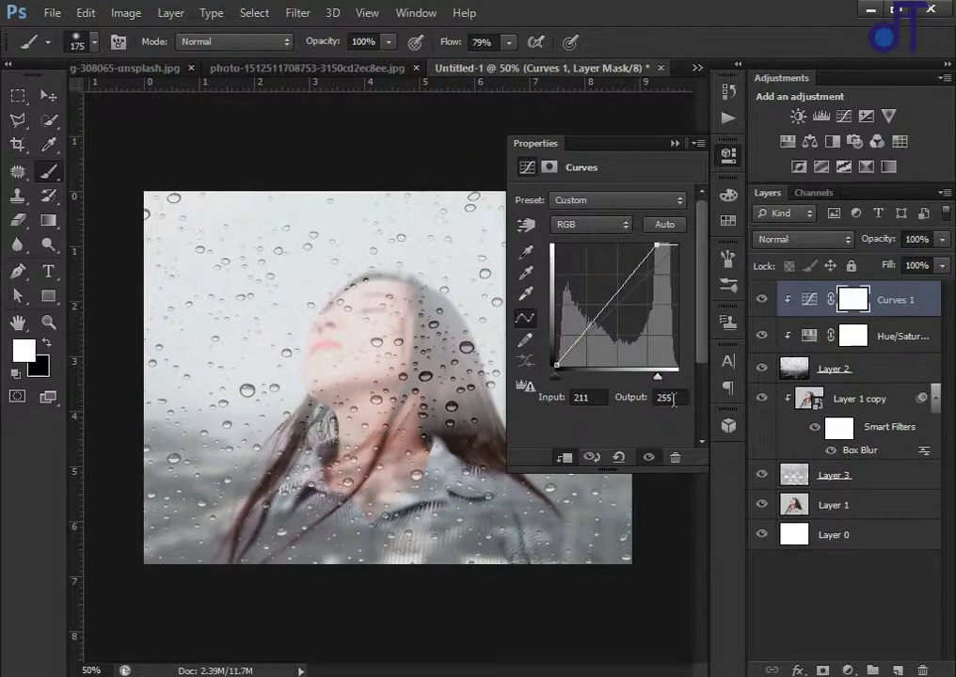
click(674, 144)
Step: Invert the Curves mask, set brush flow to 61%, and paint brightening on the right side and neck
key(ctrl+i)
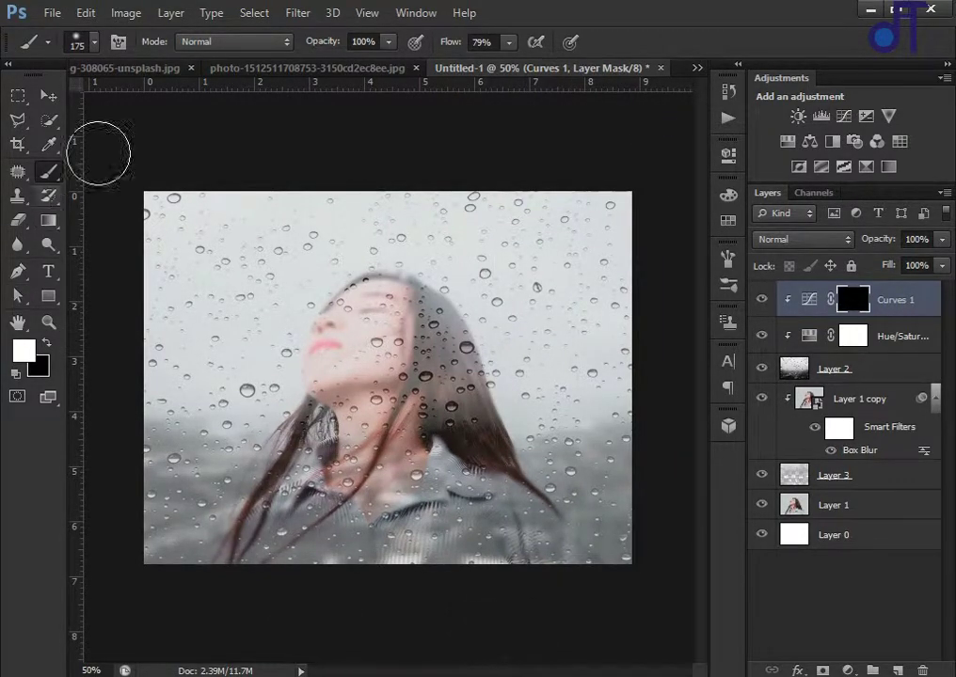
click(507, 42)
drag(495, 63, 490, 63)
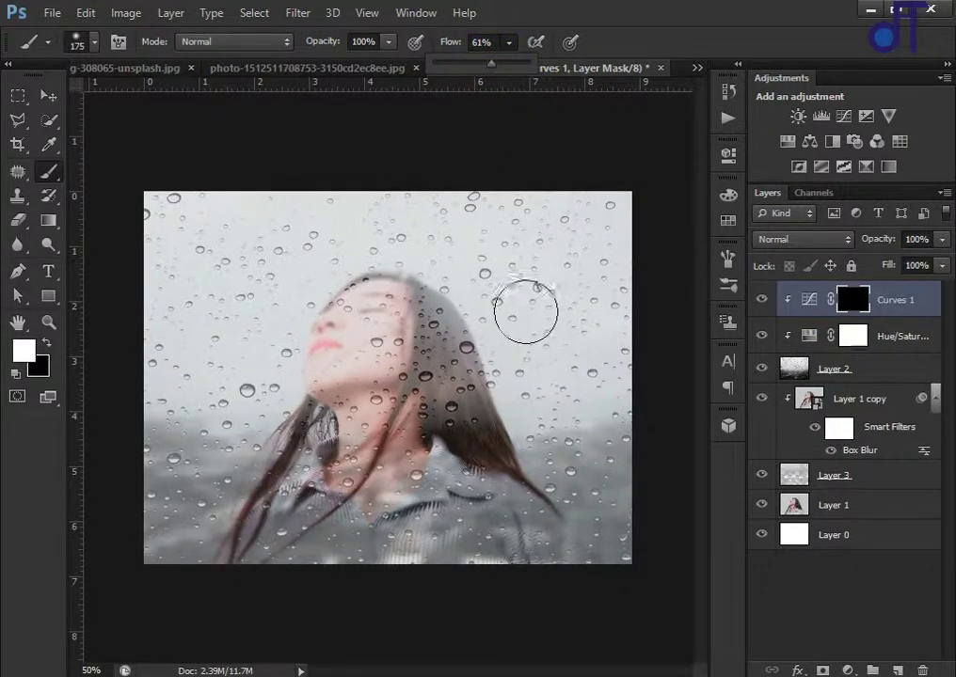
drag(564, 283, 639, 531)
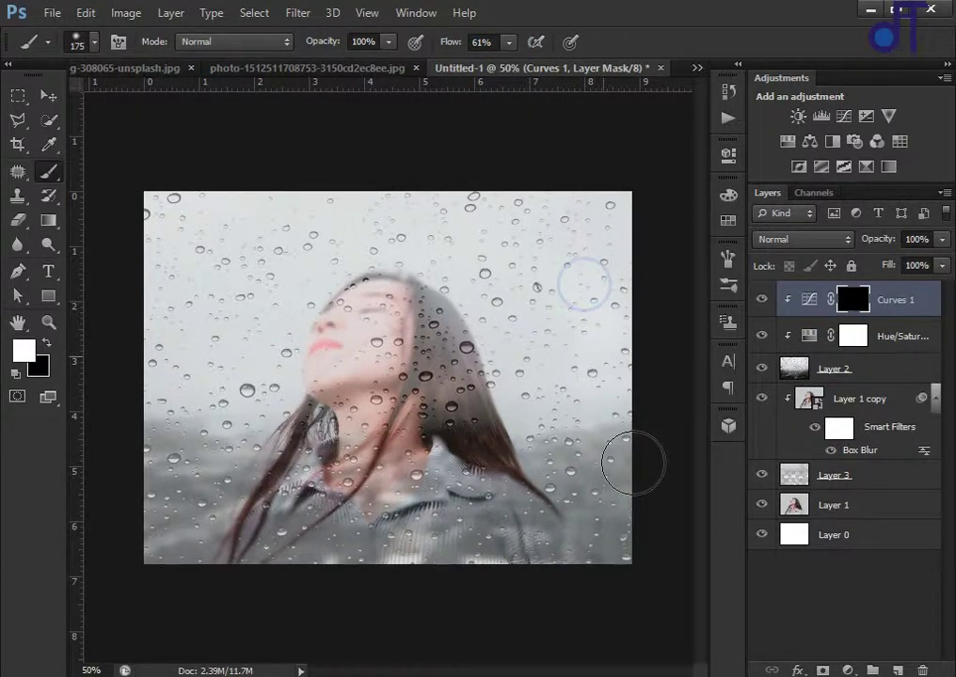
mouse_move(566, 319)
mouse_down()
mouse_move(558, 427)
mouse_move(587, 494)
mouse_up()
drag(604, 214, 532, 330)
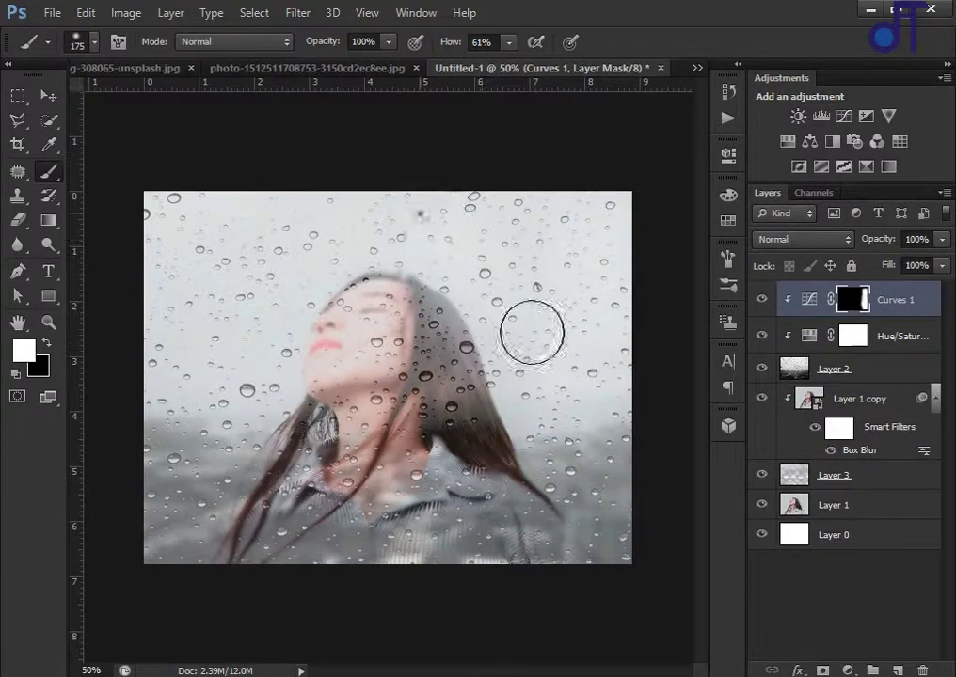
mouse_move(537, 401)
mouse_down()
mouse_move(414, 423)
mouse_move(390, 515)
mouse_move(540, 530)
mouse_up()
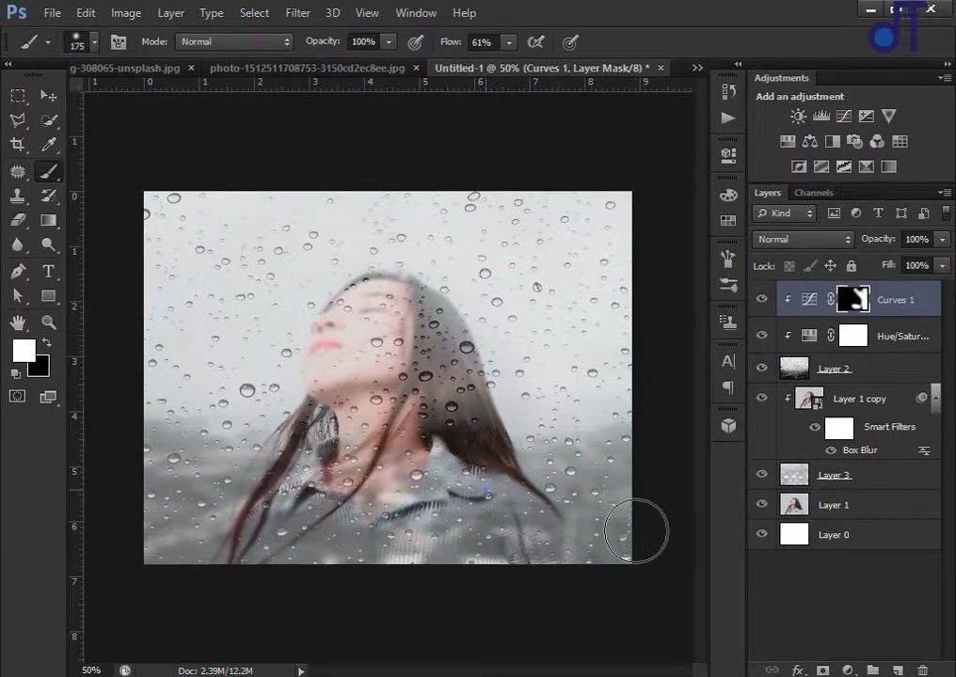
Step: Paint the brightening over the face, cheek, chin and hair around the neck
drag(353, 372, 437, 457)
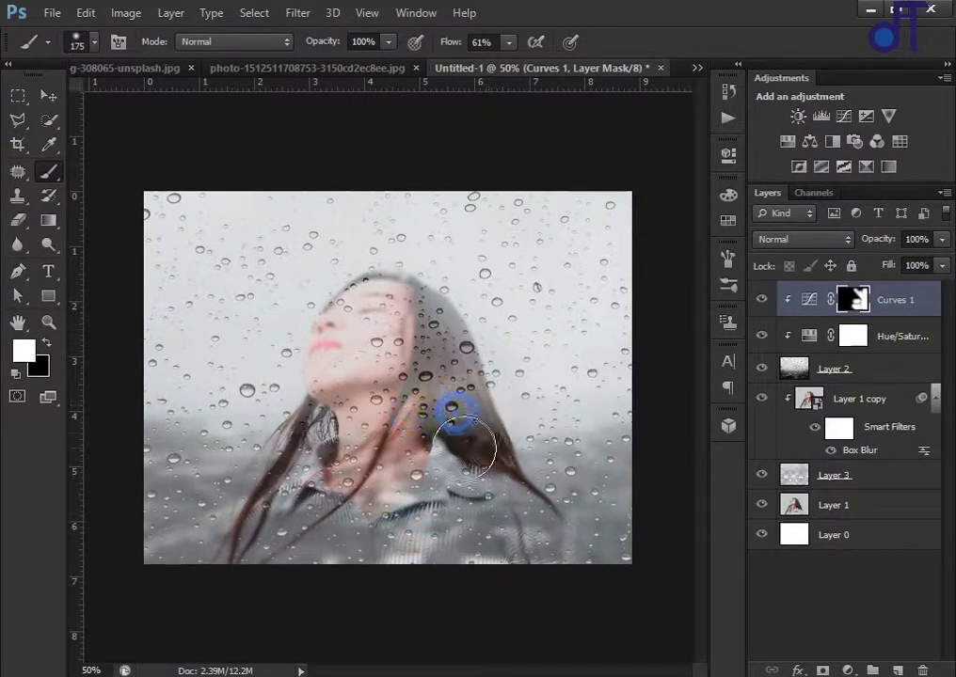
click(519, 373)
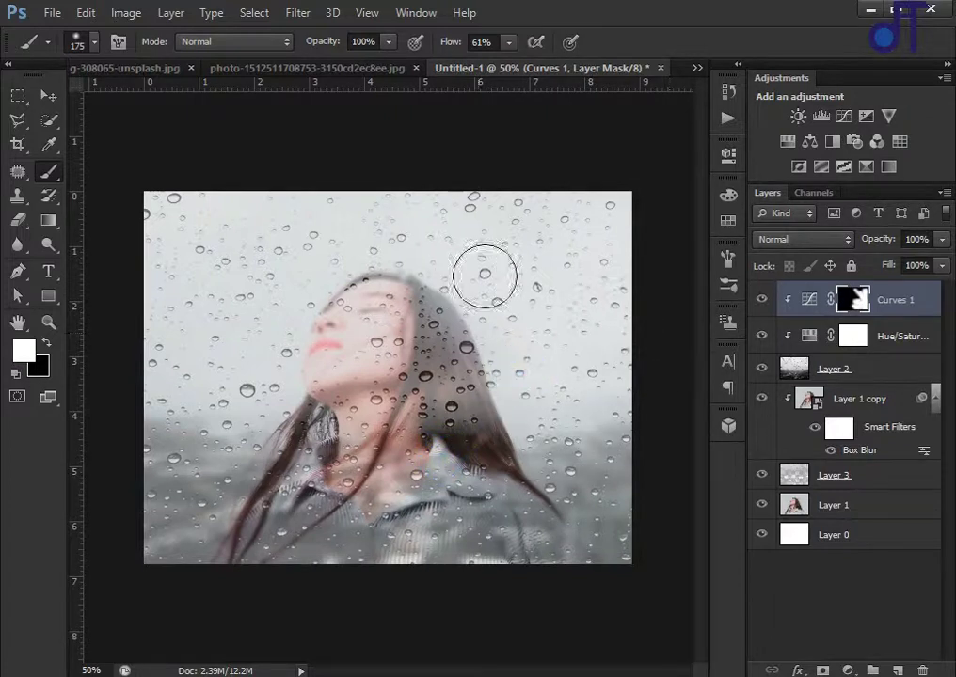
click(464, 213)
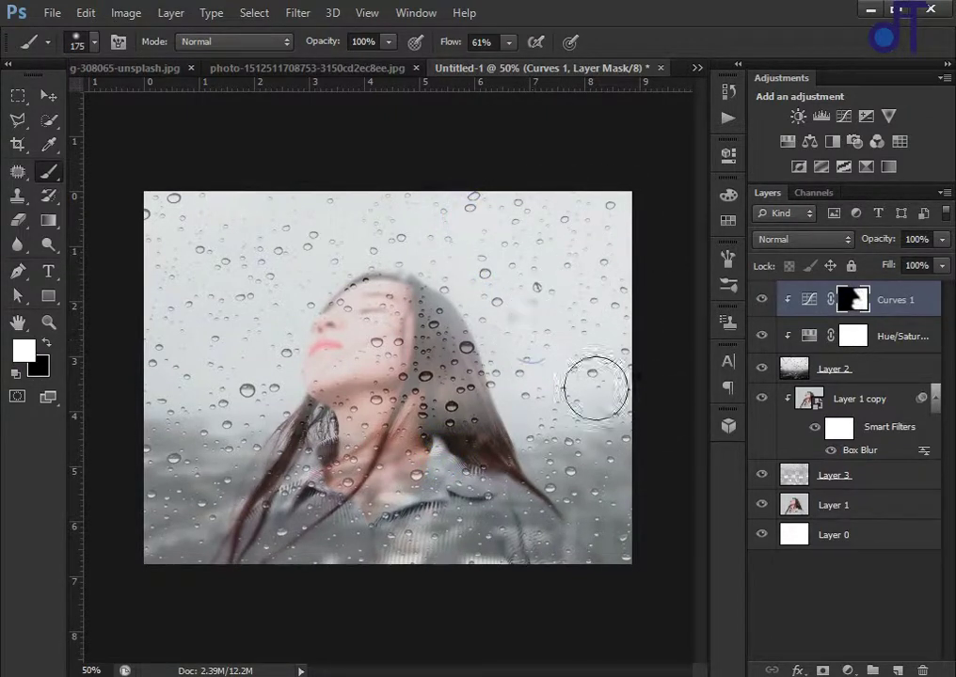
drag(376, 386, 375, 366)
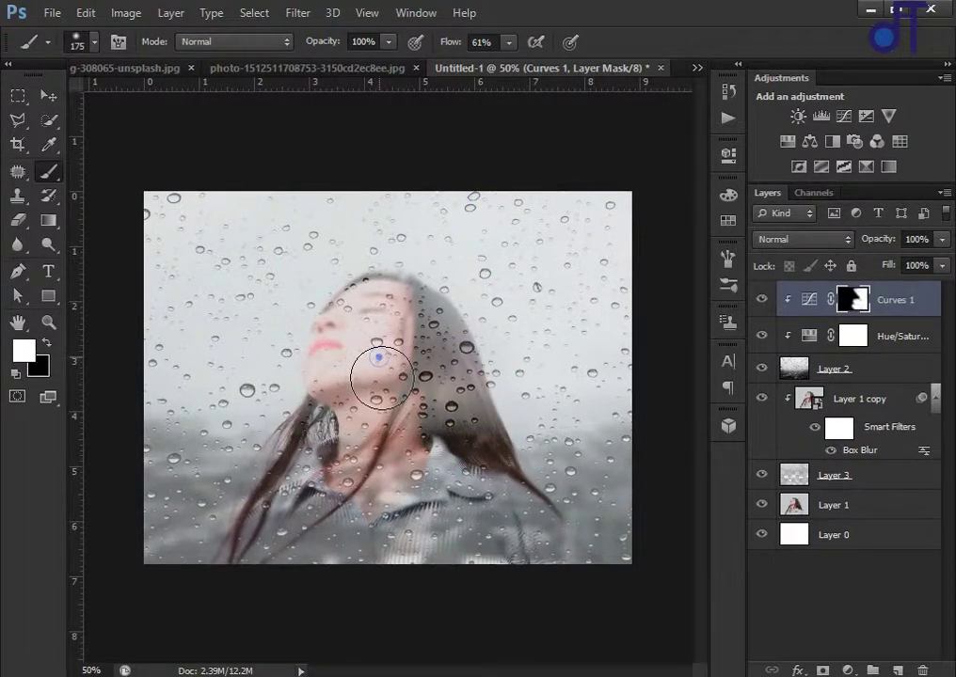
drag(480, 440, 455, 391)
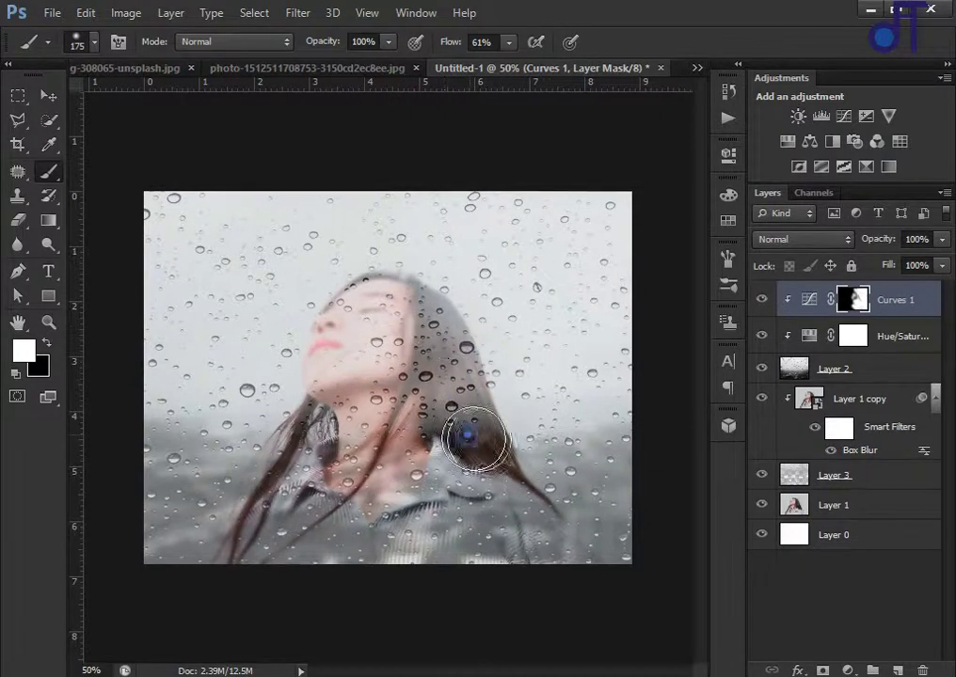
click(546, 457)
drag(403, 467, 416, 476)
click(625, 535)
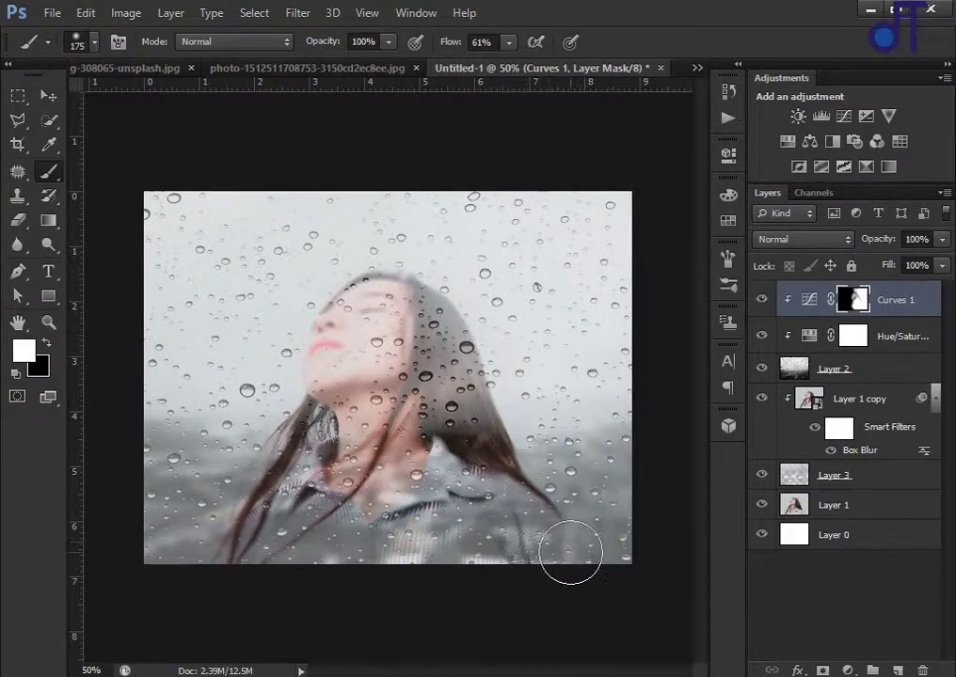
Step: Drop the Hue/Saturation saturation from -38 to -100 to remove all colour
double_click(808, 339)
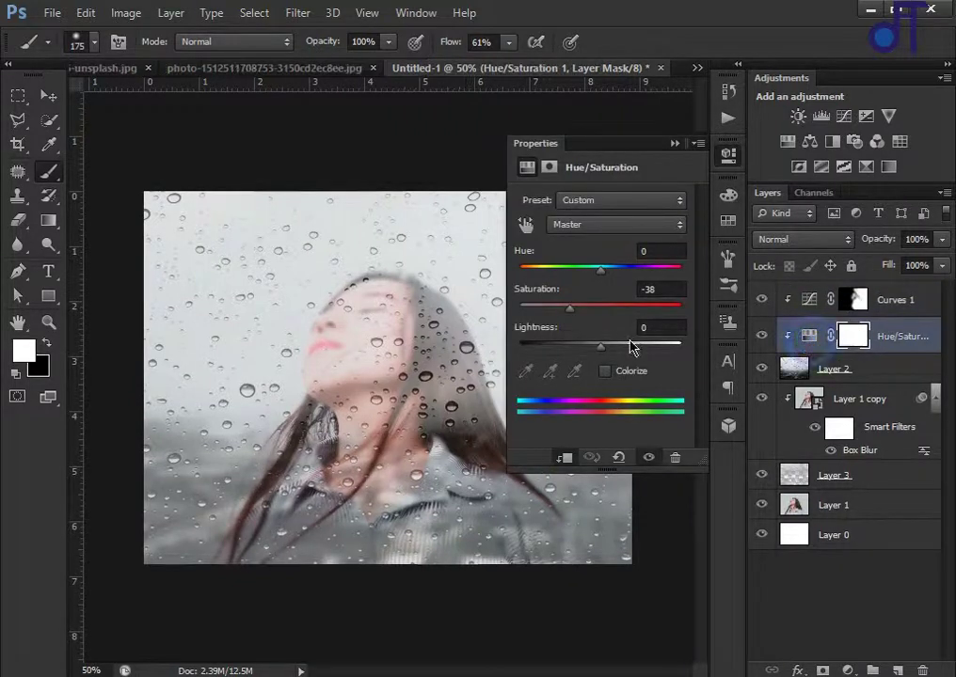
drag(562, 309, 519, 308)
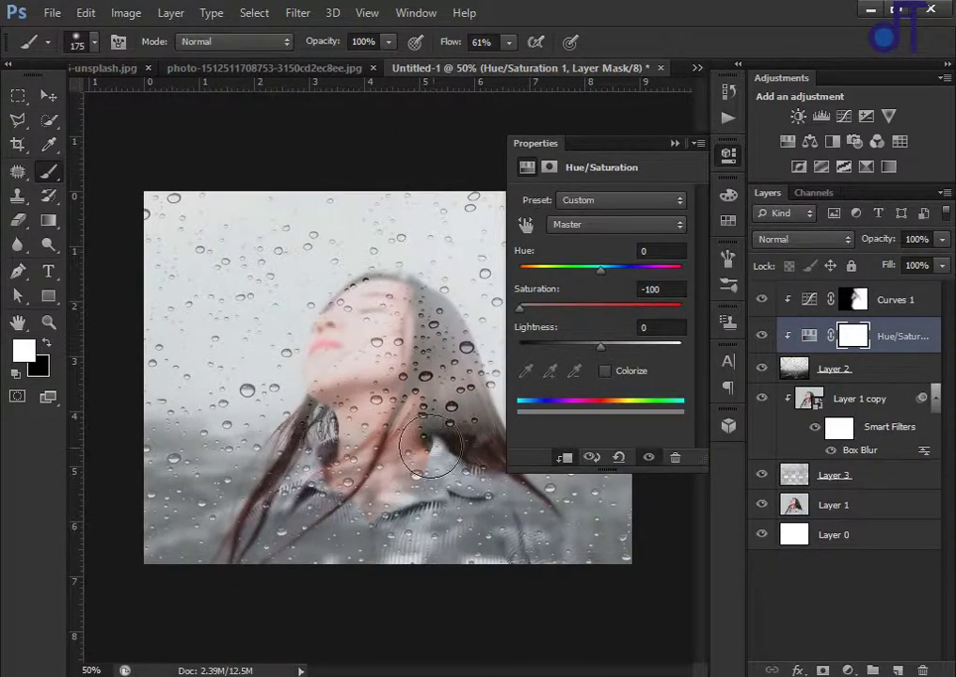
click(672, 145)
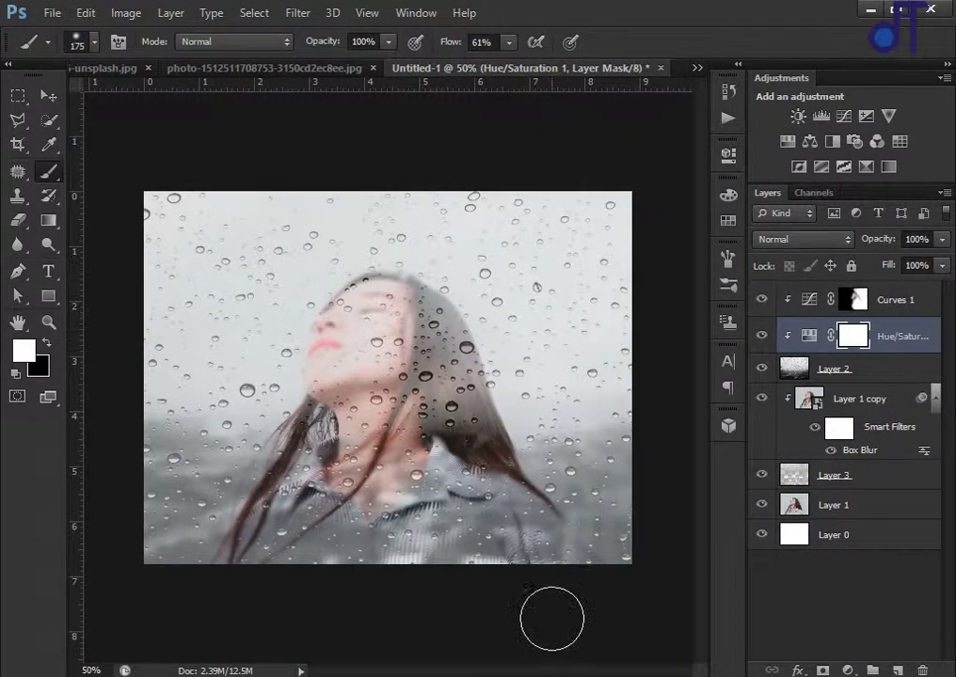
Step: Select the Curves 1 mask and paint more white over the face, neck and lower-right sweater
click(906, 299)
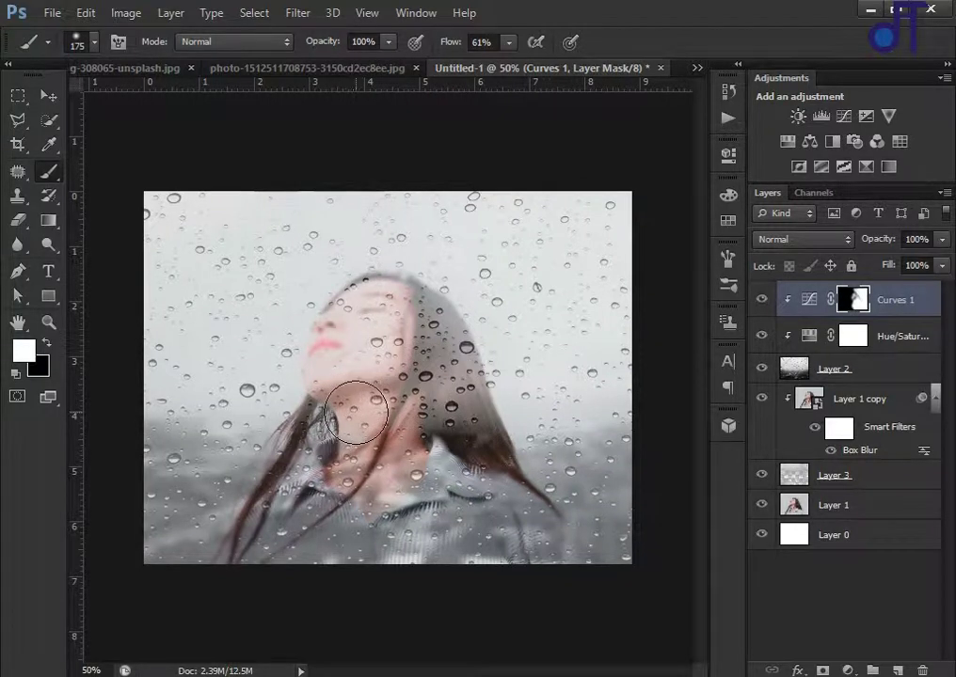
mouse_move(357, 414)
mouse_down()
mouse_move(292, 333)
mouse_move(348, 410)
mouse_move(443, 450)
mouse_up()
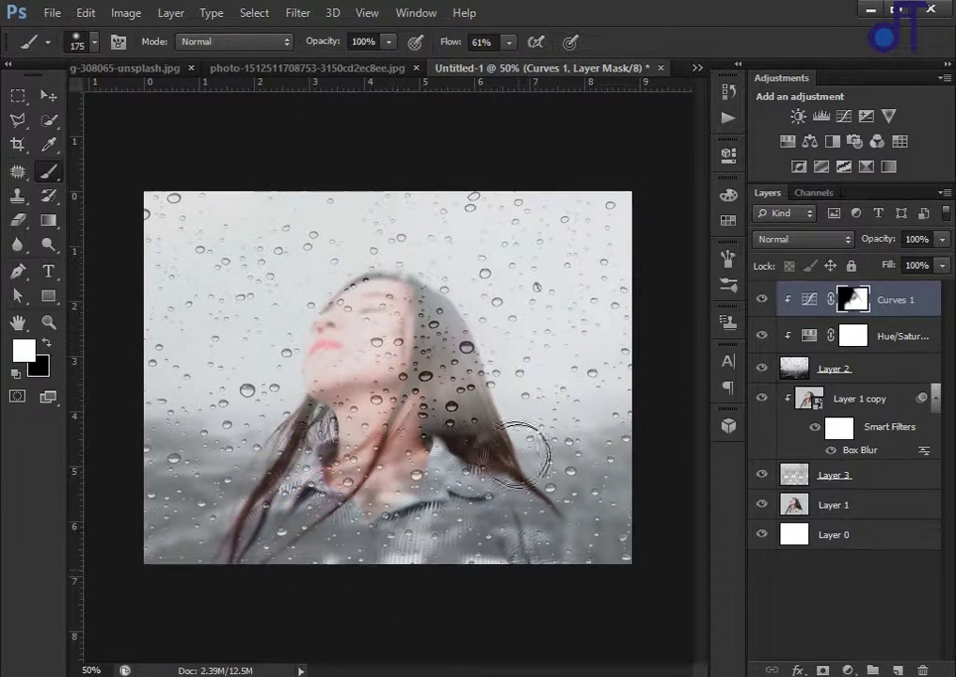
drag(339, 307, 338, 370)
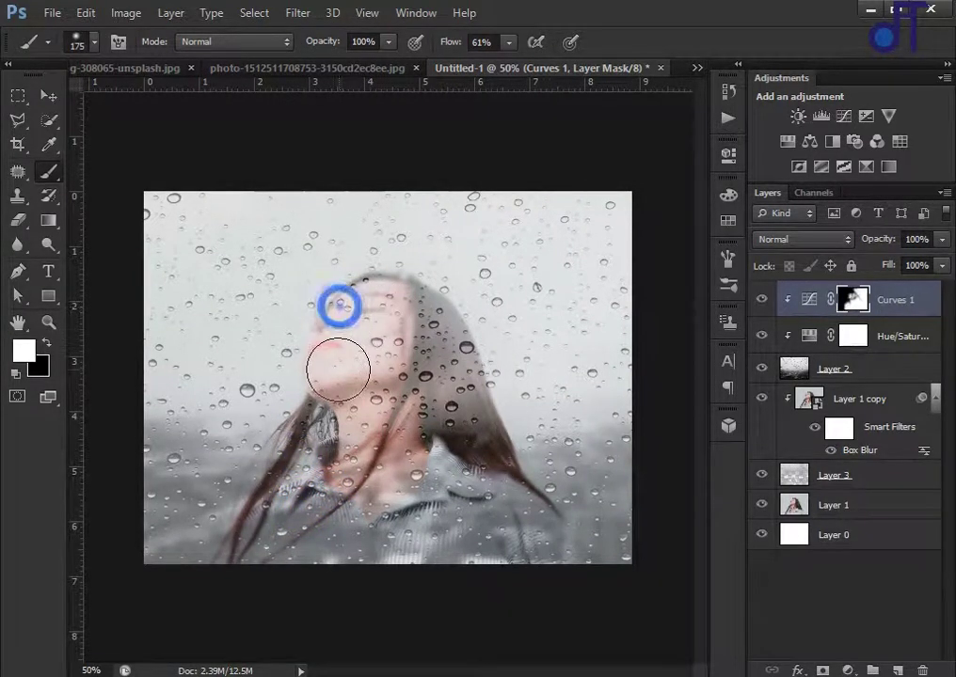
click(539, 504)
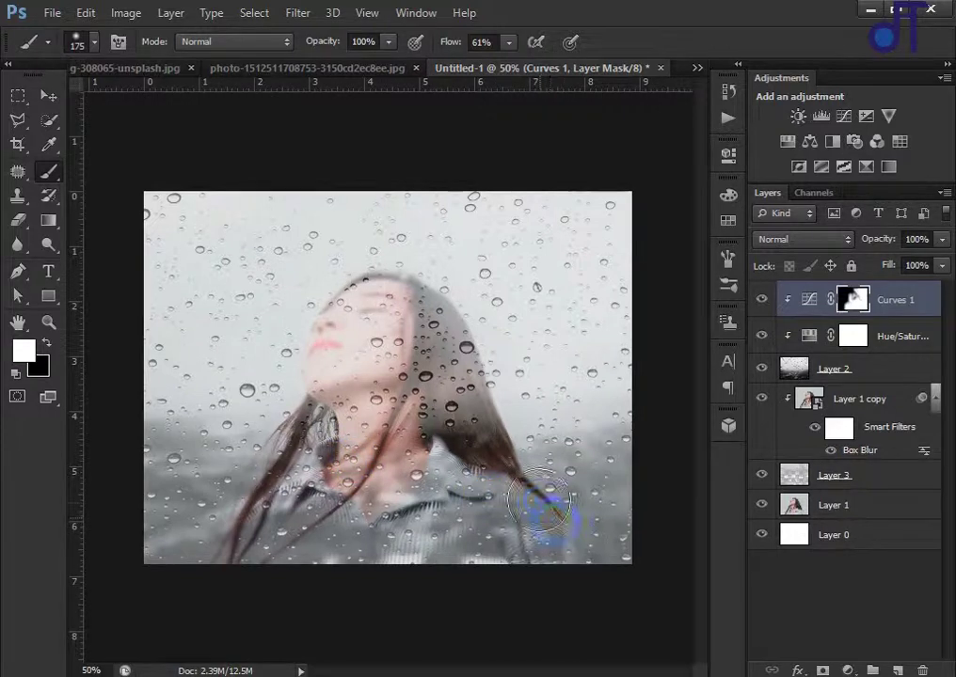